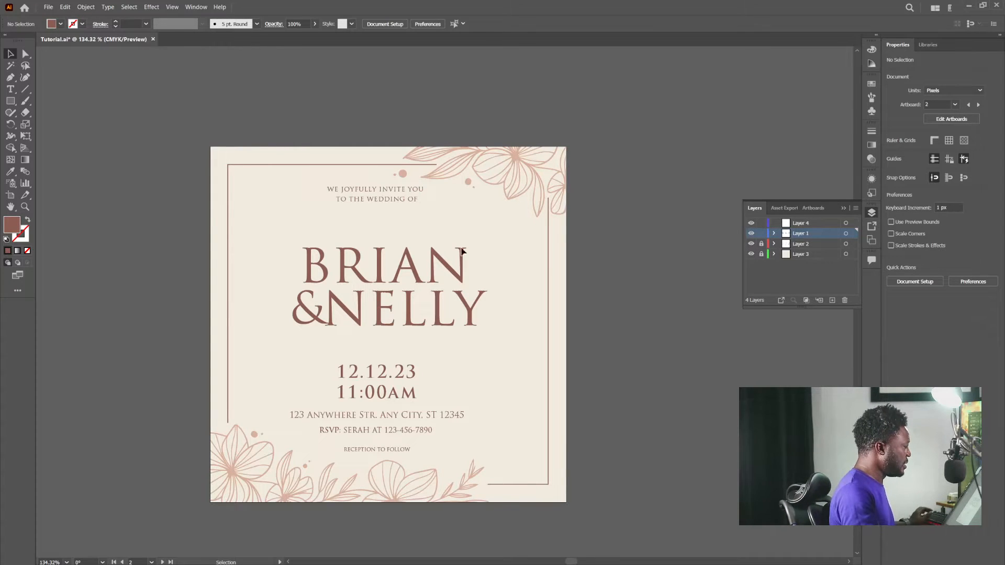
Set the couple's names and the ampersand on the cream invitation in the Beachwood font
{"action": "left_click", "coordinate": [316, 277]}
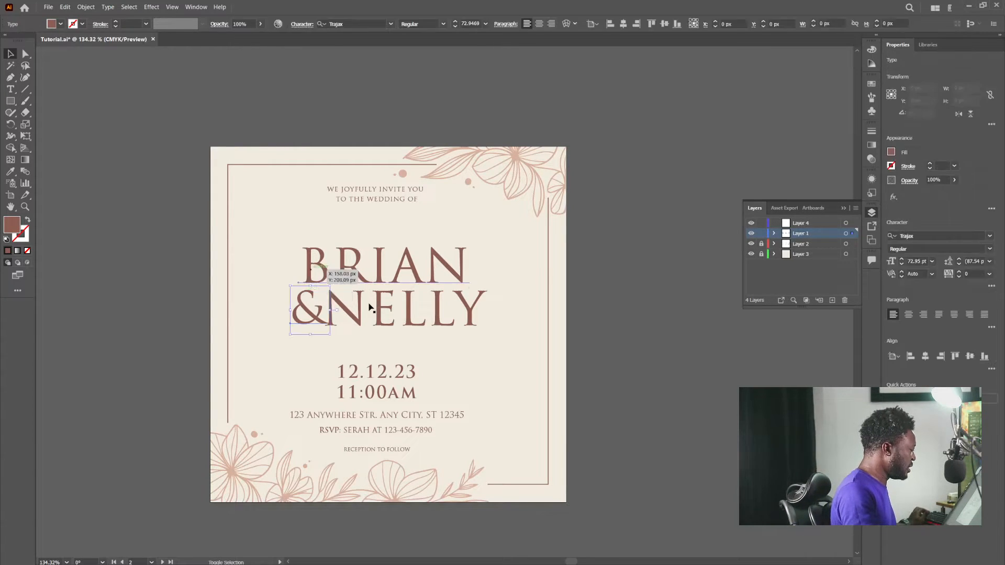
{"action": "left_click", "coordinate": [910, 235]}
{"action": "type", "text": "be"}
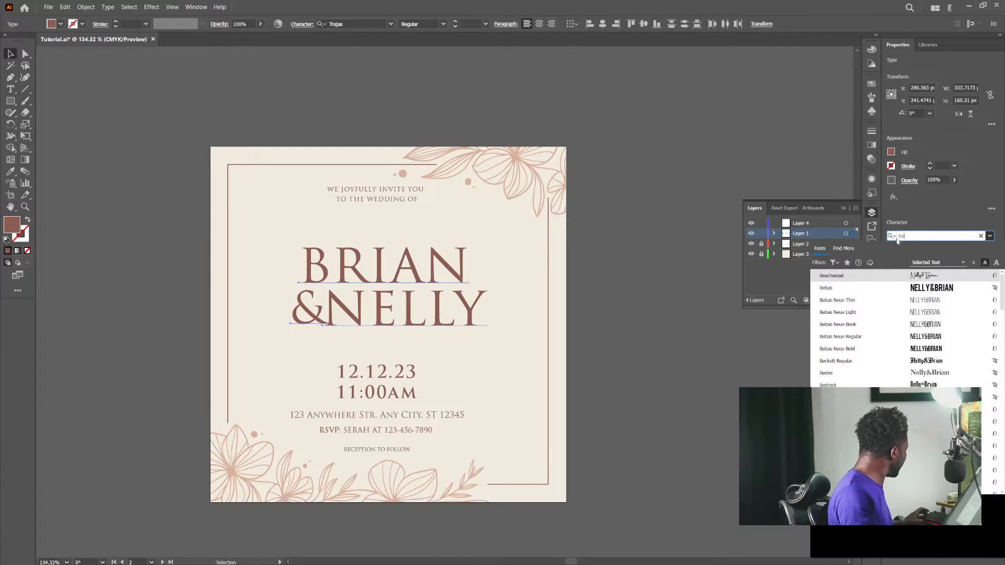
{"action": "type", "text": "ach"}
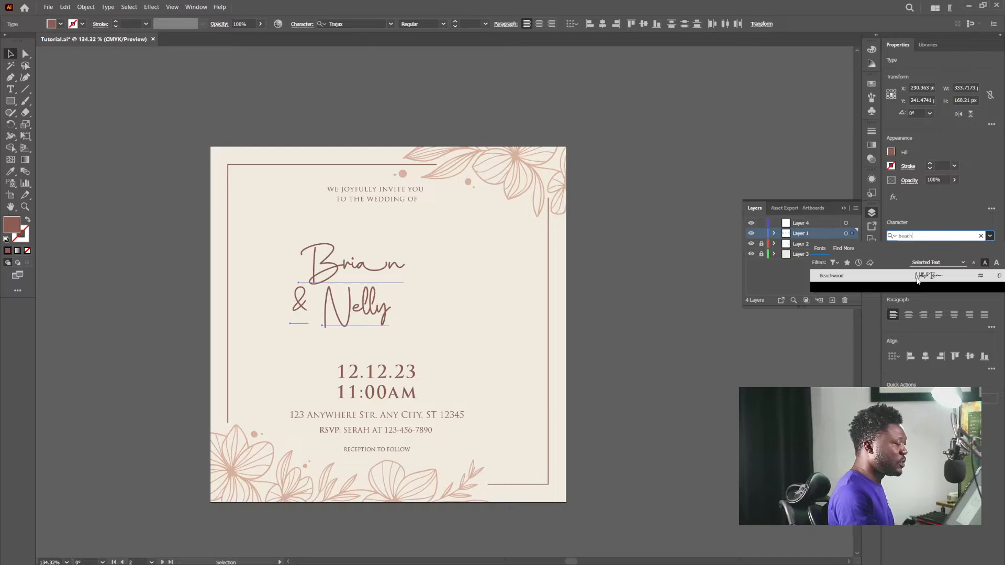
{"action": "left_click", "coordinate": [918, 276]}
{"action": "left_click", "coordinate": [609, 311]}
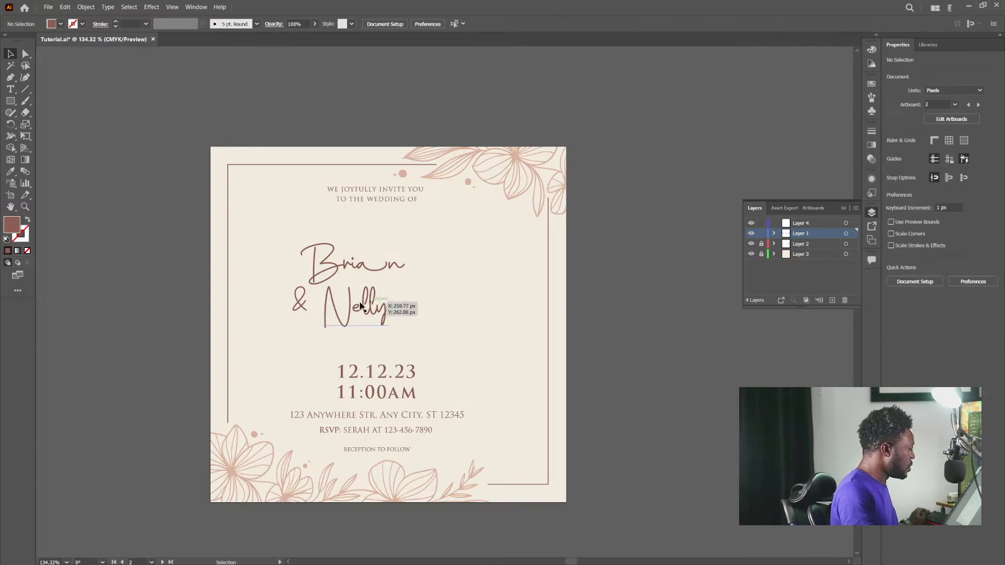
Move the second name and ampersand closer beneath the first name, and enlarge the combined lettering to about 295 px wide above the date
{"action": "left_click_drag", "start_coordinate": [349, 306], "coordinate": [374, 288]}
{"action": "left_click_drag", "start_coordinate": [299, 310], "coordinate": [334, 302]}
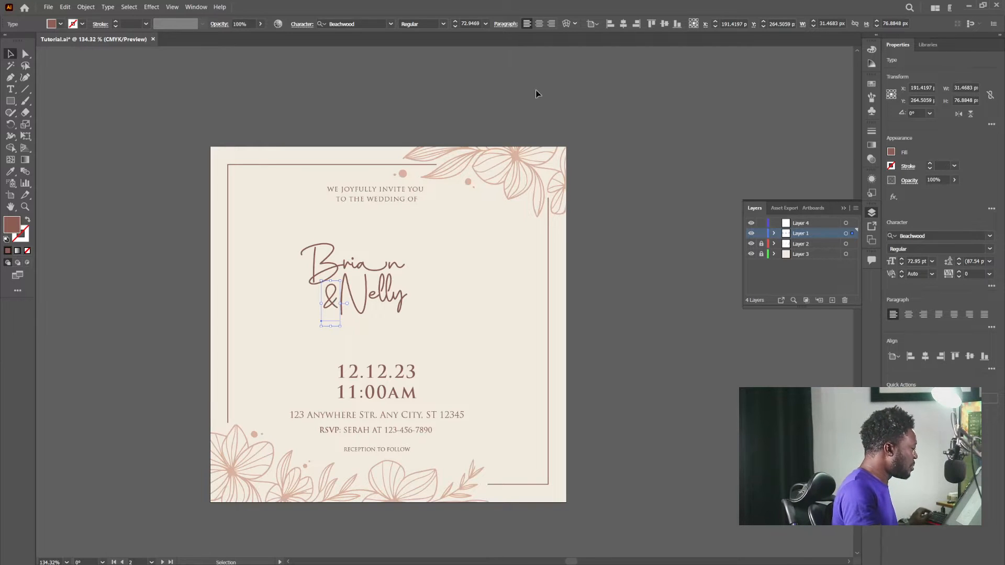
{"action": "left_click", "coordinate": [335, 266]}
{"action": "left_click", "coordinate": [335, 297], "text": "shift"}
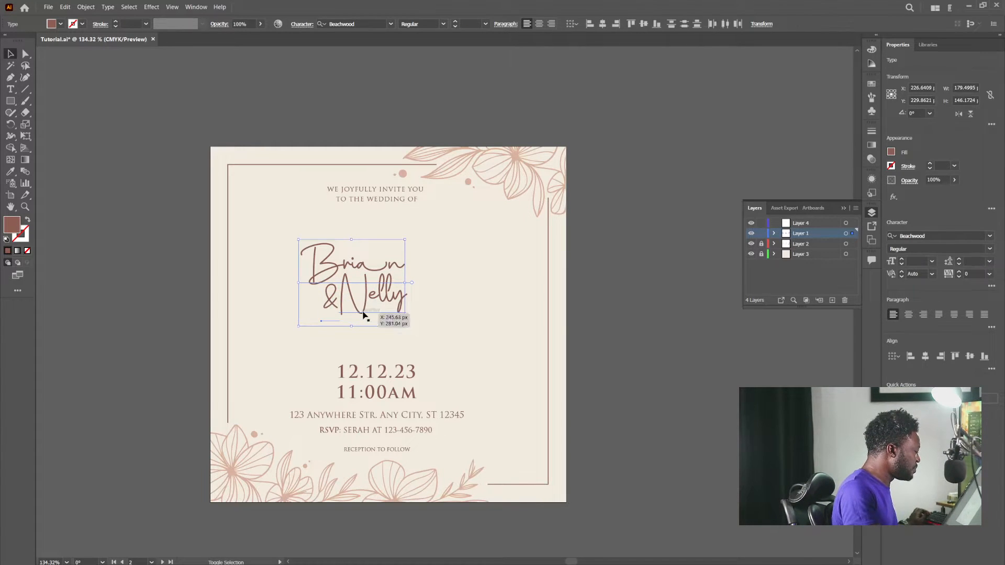
{"action": "left_click_drag", "start_coordinate": [409, 241], "coordinate": [441, 219]}
{"action": "left_click_drag", "start_coordinate": [373, 291], "coordinate": [388, 302]}
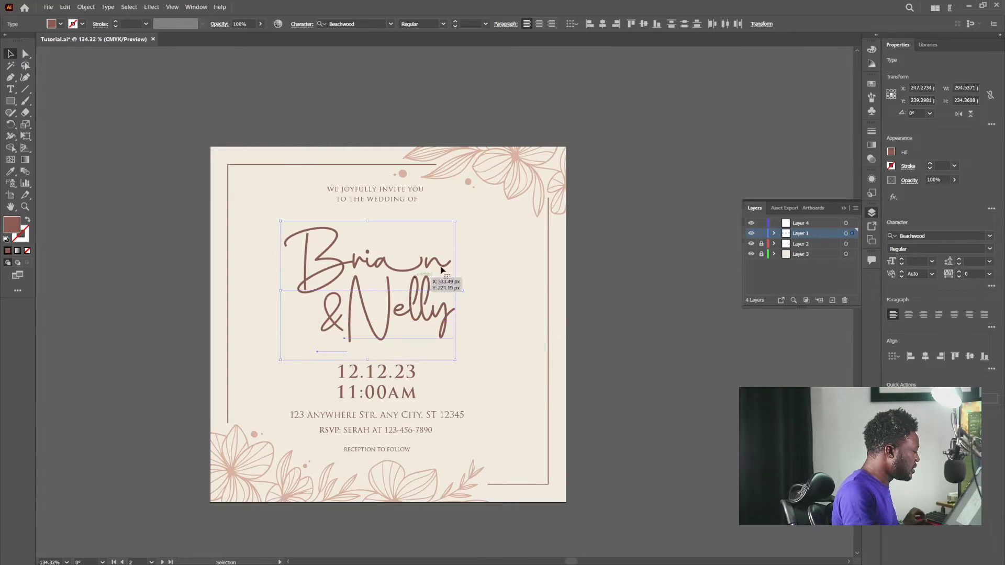
{"action": "left_click", "coordinate": [617, 253]}
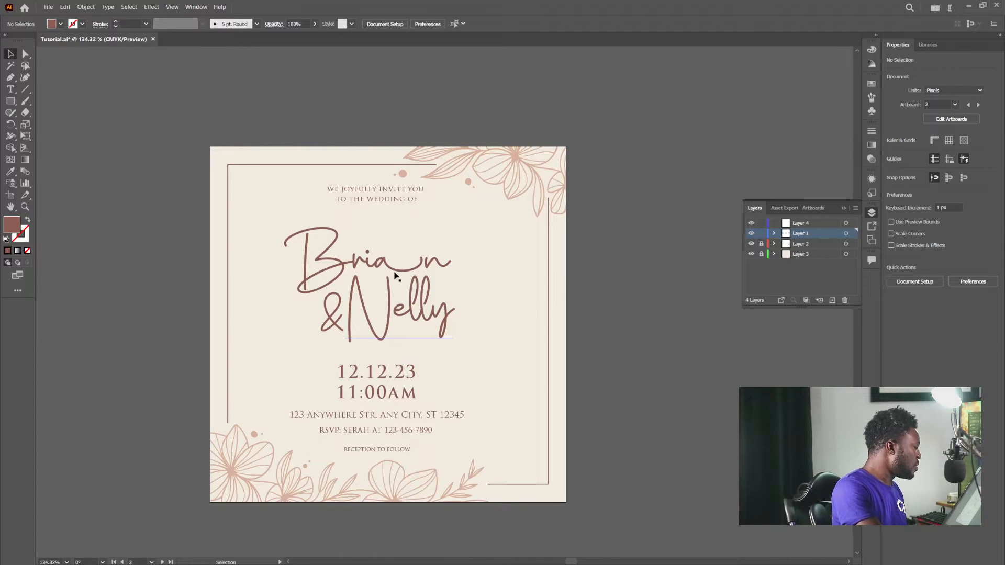
Show the full set of glyphs for the Beachwood font
{"action": "left_click", "coordinate": [344, 258]}
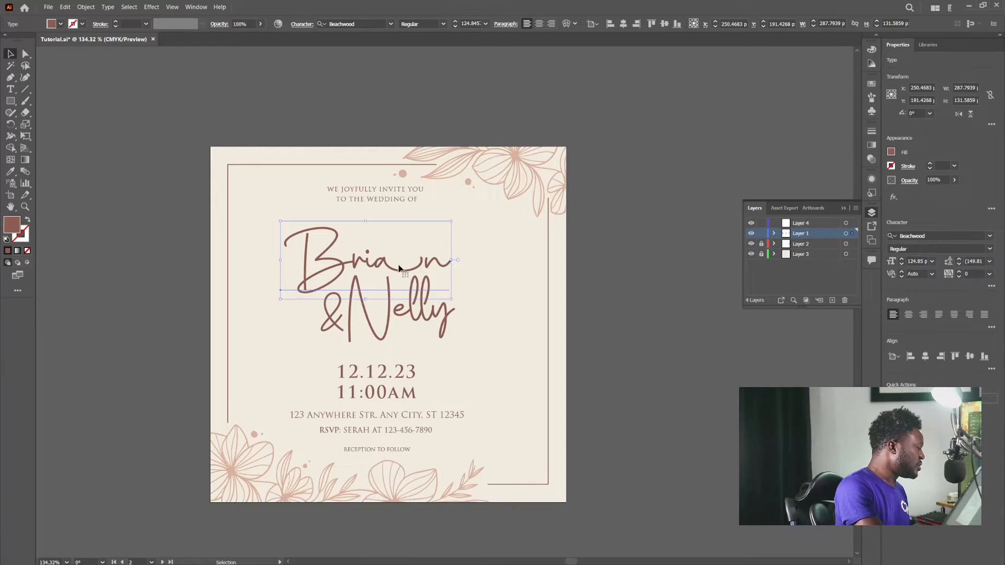
{"action": "left_click", "coordinate": [583, 277]}
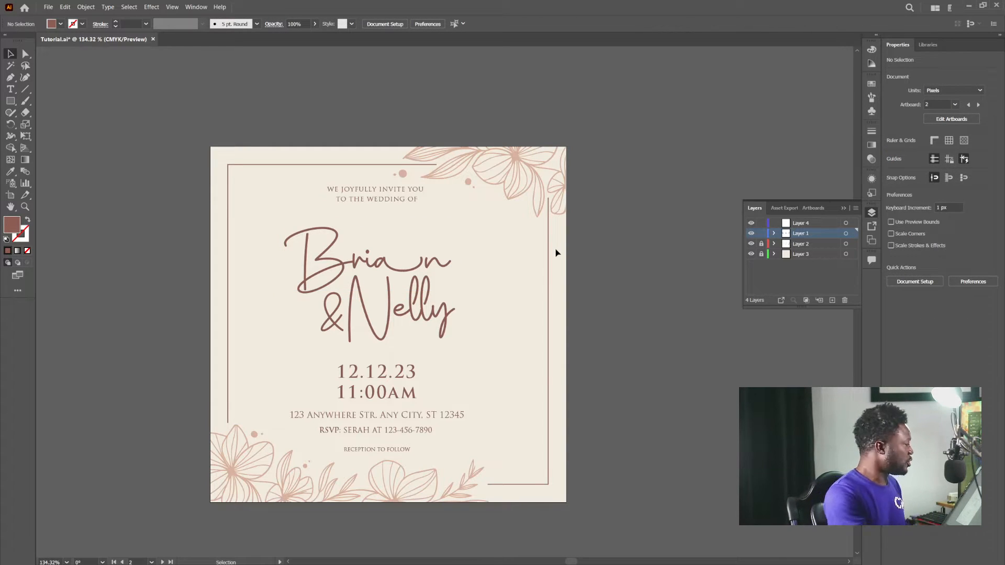
{"action": "left_click", "coordinate": [201, 9]}
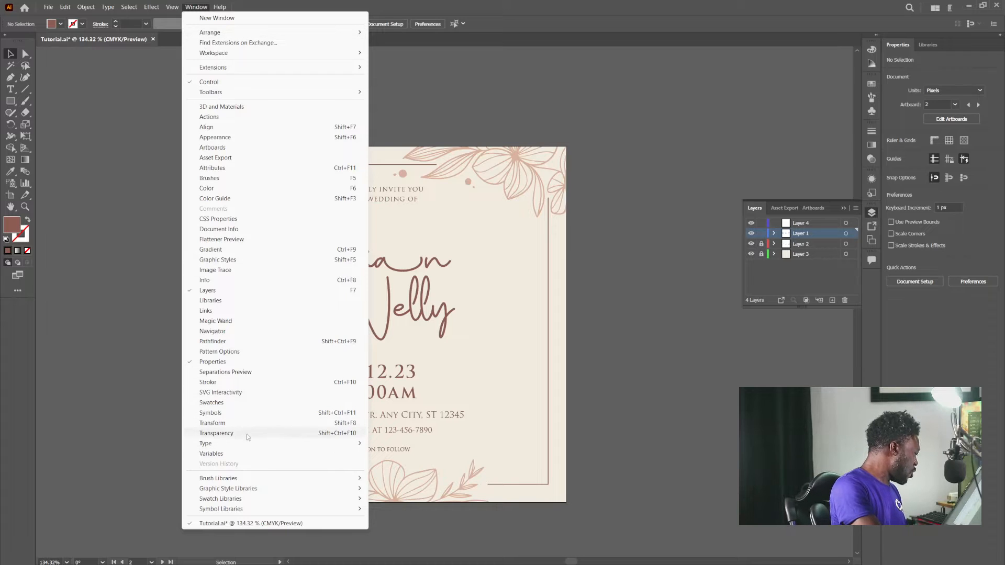
{"action": "mouse_move", "coordinate": [249, 448]}
{"action": "left_click", "coordinate": [407, 468]}
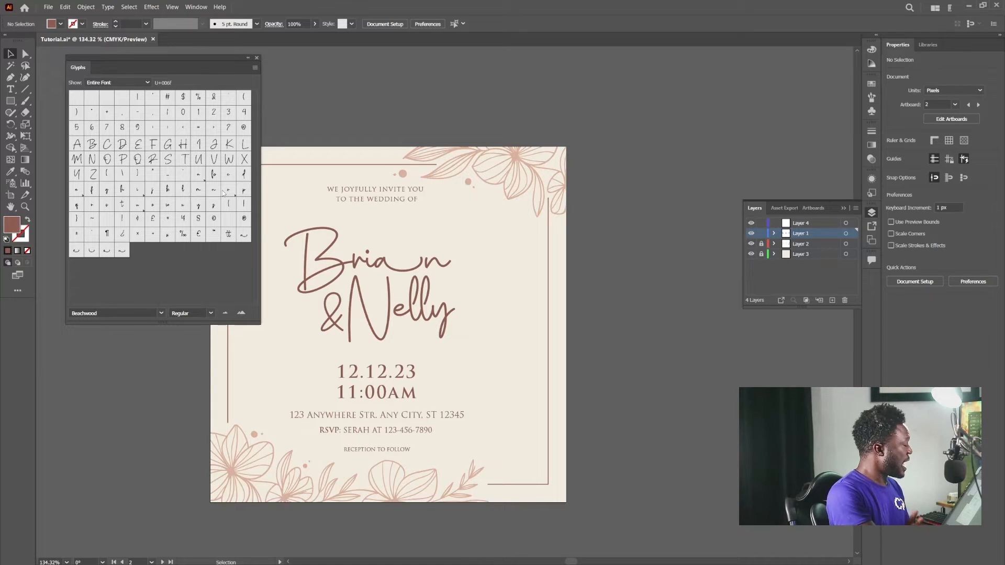
Replace the long swash "a" in the first name with the plain "a" glyph
{"action": "double_click", "coordinate": [385, 263]}
{"action": "left_click_drag", "start_coordinate": [378, 263], "coordinate": [421, 263]}
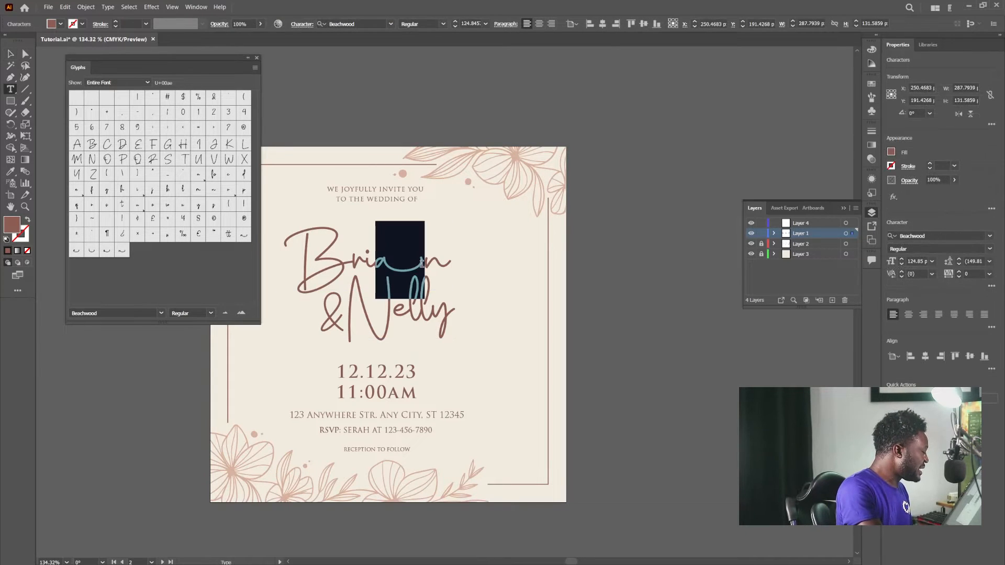
{"action": "double_click", "coordinate": [243, 234]}
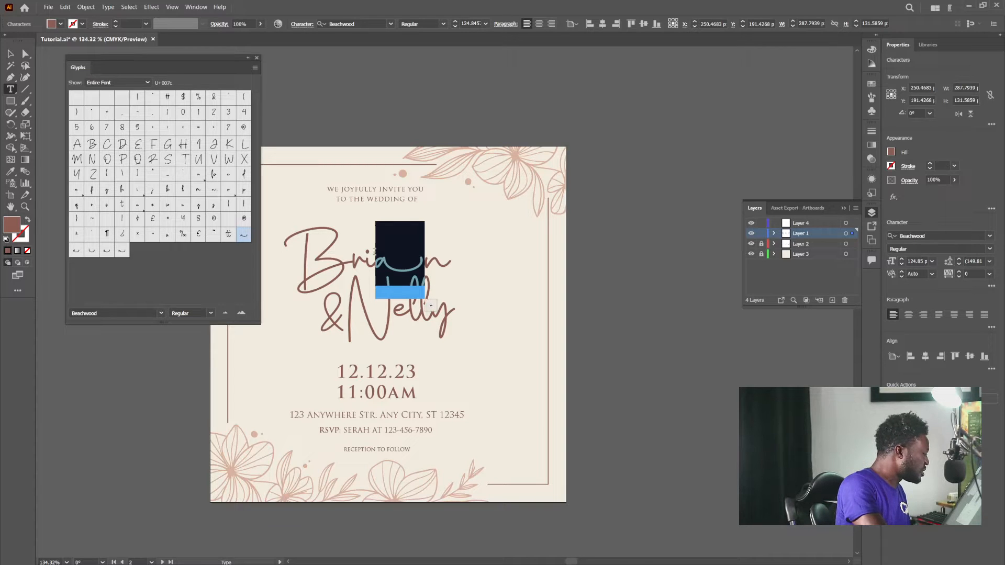
{"action": "double_click", "coordinate": [198, 174]}
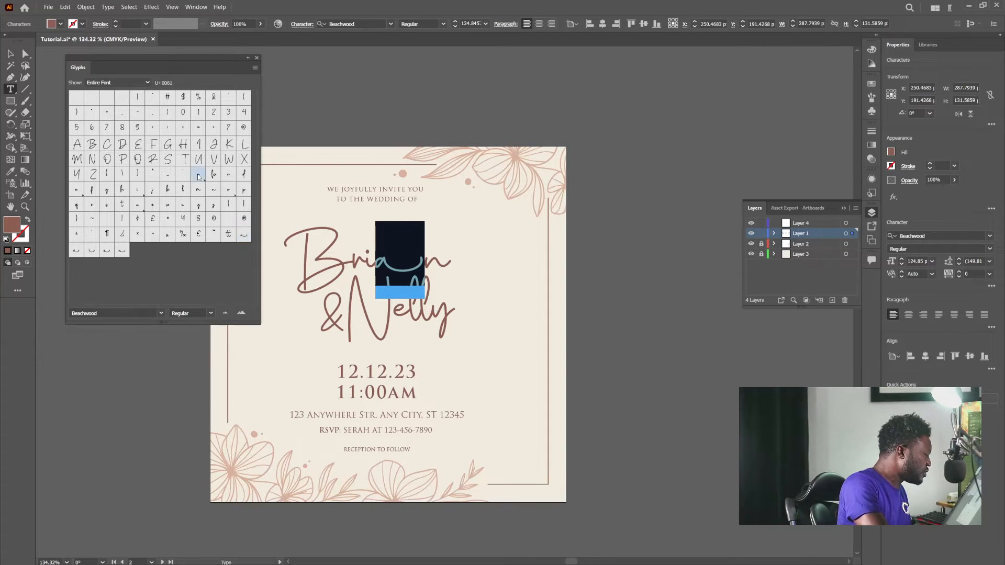
{"action": "key", "text": "Escape"}
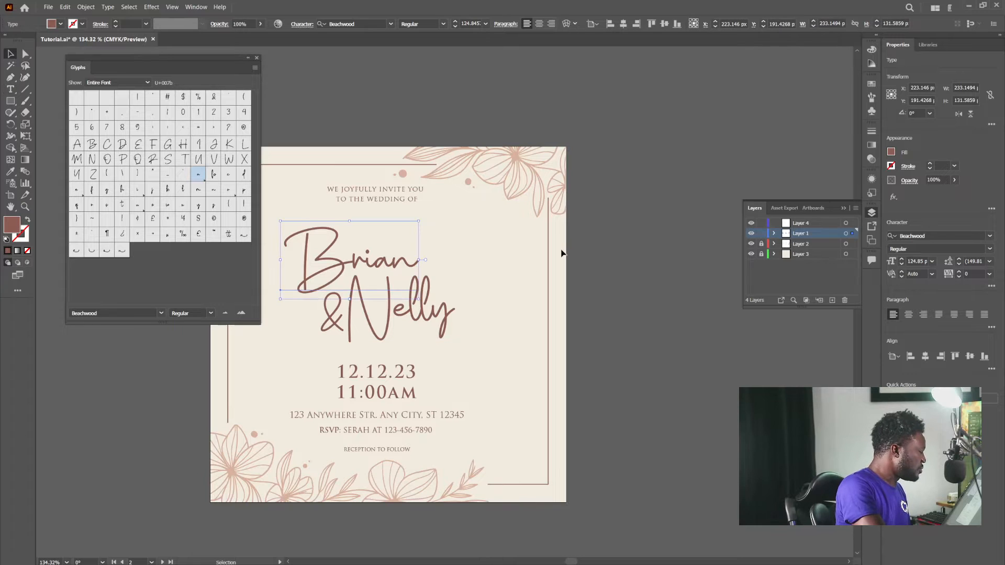
{"action": "left_click", "coordinate": [484, 283]}
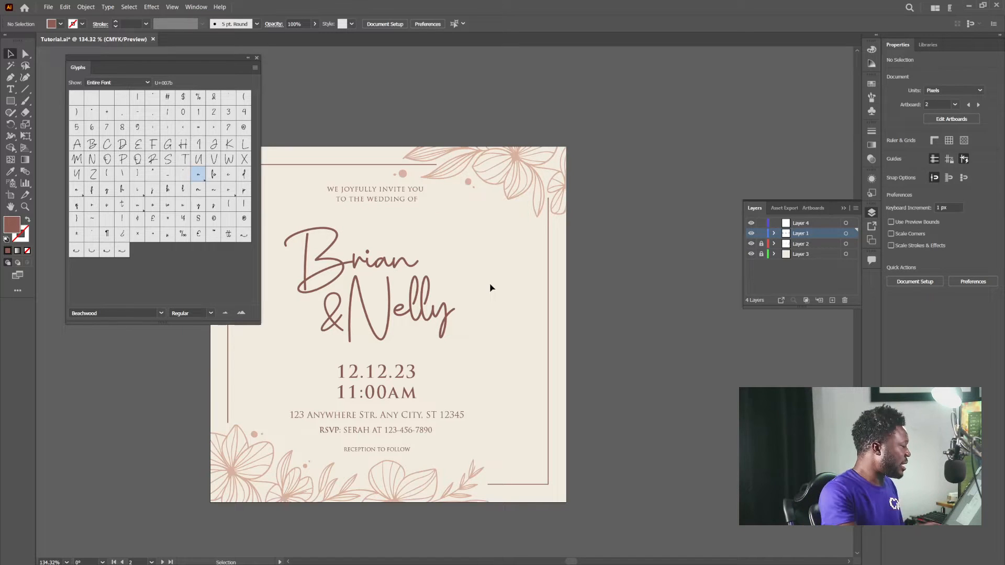
Try replacing the final letter of the first name with "a" and its swash glyph, and undo the replacement
{"action": "double_click", "coordinate": [393, 260]}
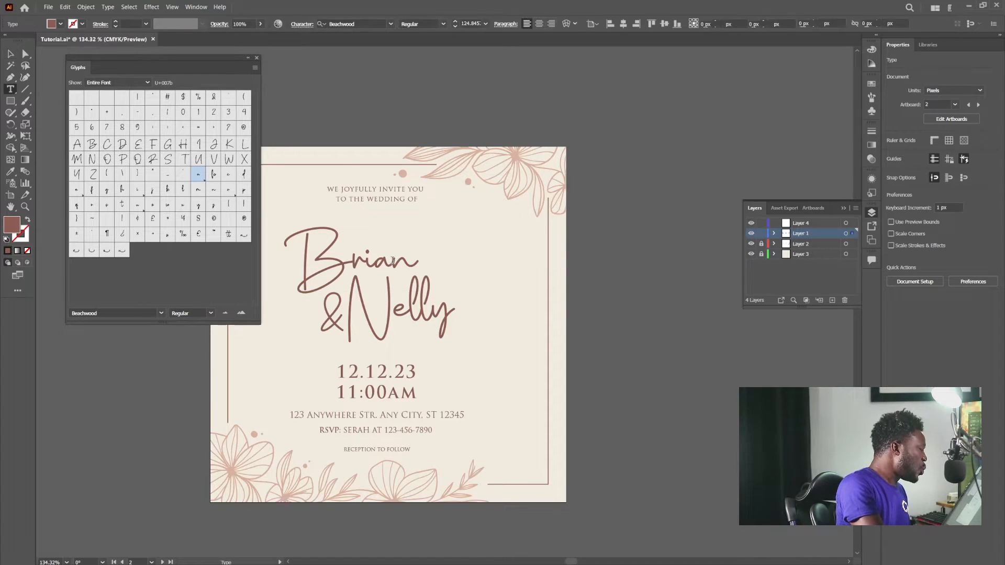
{"action": "left_click_drag", "start_coordinate": [397, 260], "coordinate": [414, 260]}
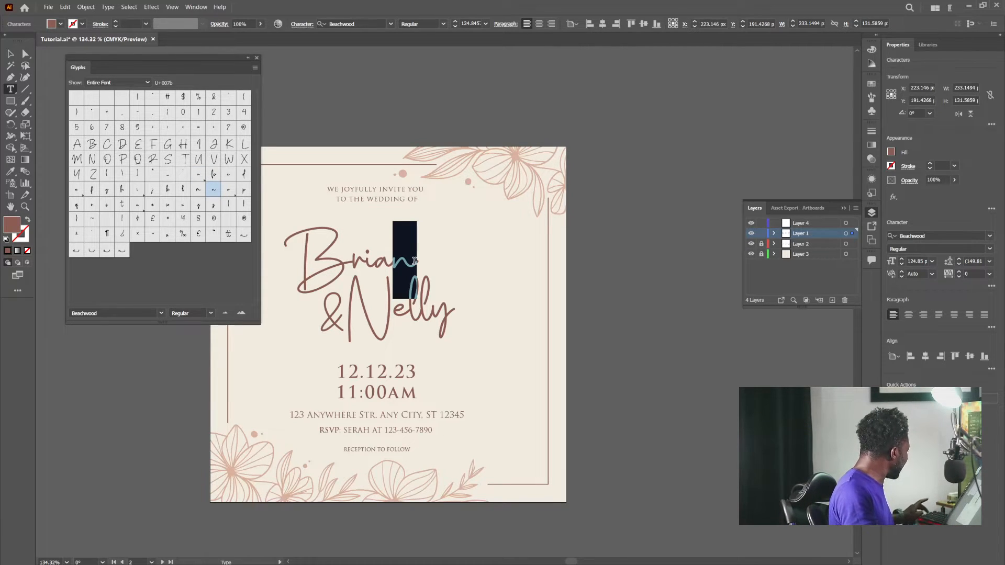
{"action": "type", "text": "a"}
{"action": "key", "text": "shift+Left"}
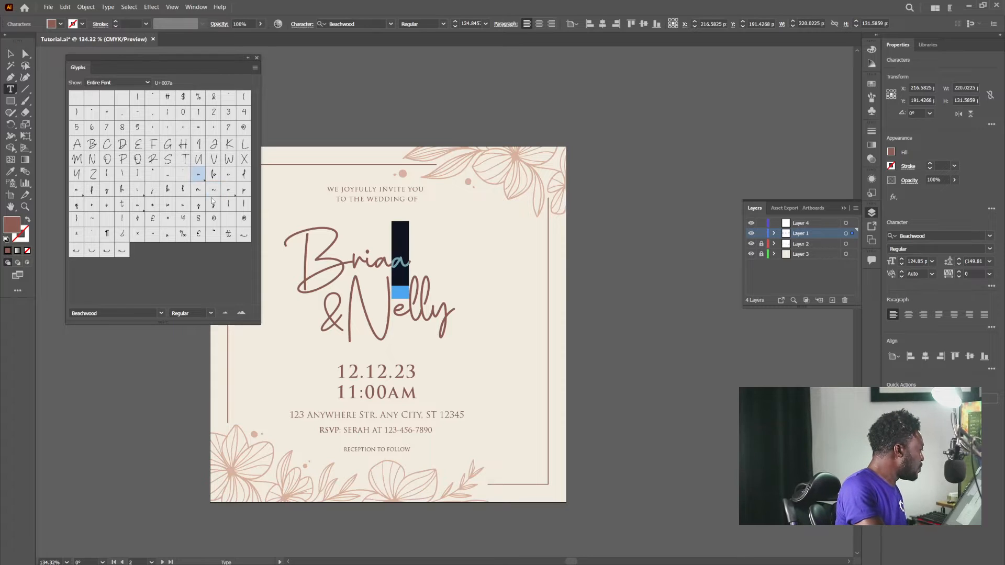
{"action": "double_click", "coordinate": [243, 235]}
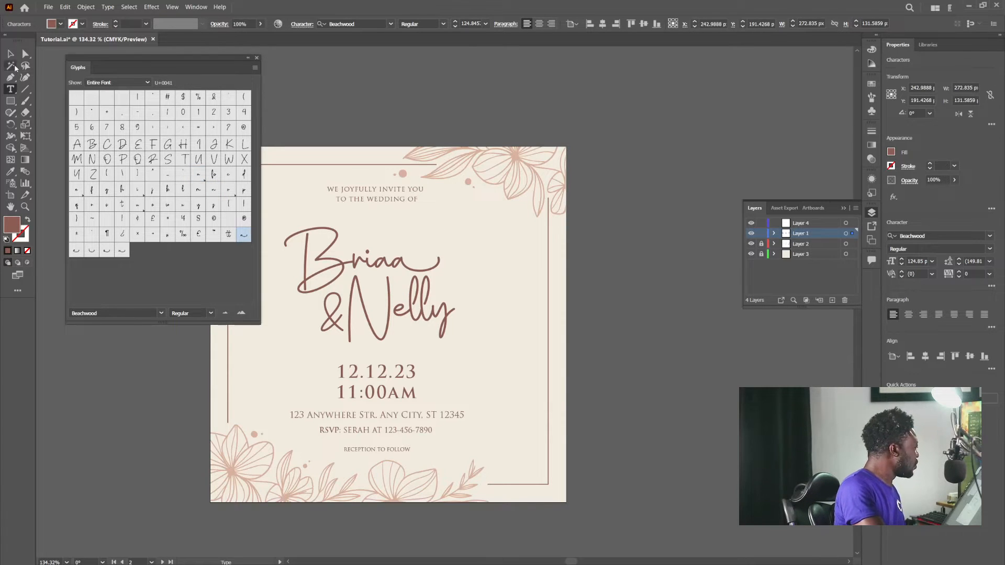
{"action": "left_click", "coordinate": [10, 54]}
{"action": "key", "text": "ctrl+z"}
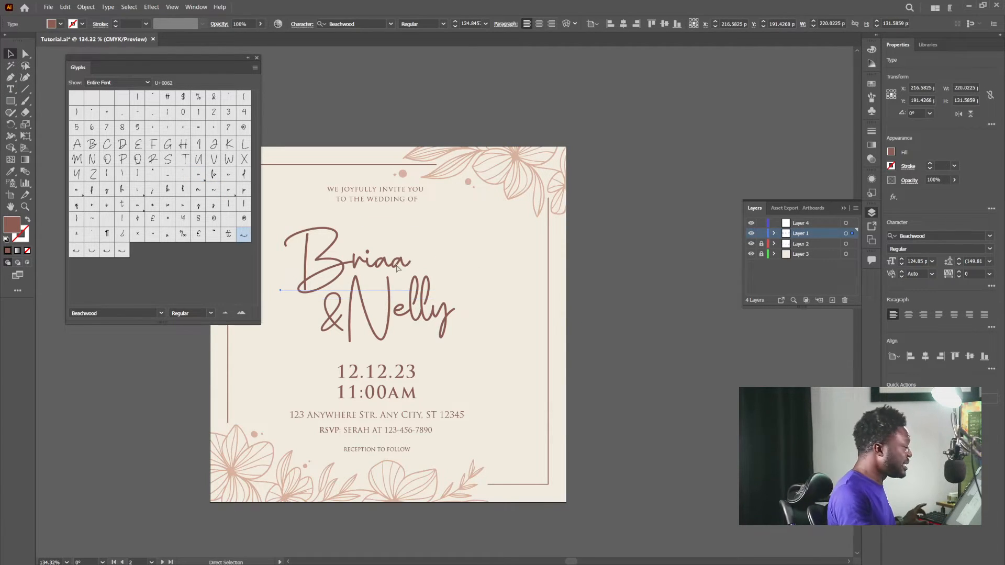
{"action": "key", "text": "ctrl+z"}
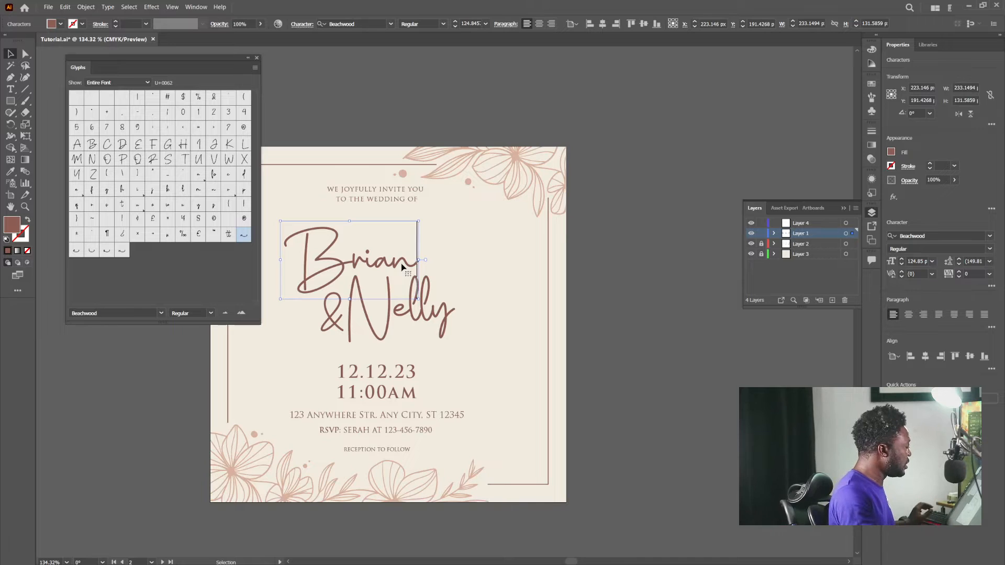
{"action": "left_click", "coordinate": [591, 230]}
Slant both names and the ampersand upward together with Free Transform on the cream invitation
{"action": "left_click", "coordinate": [358, 285]}
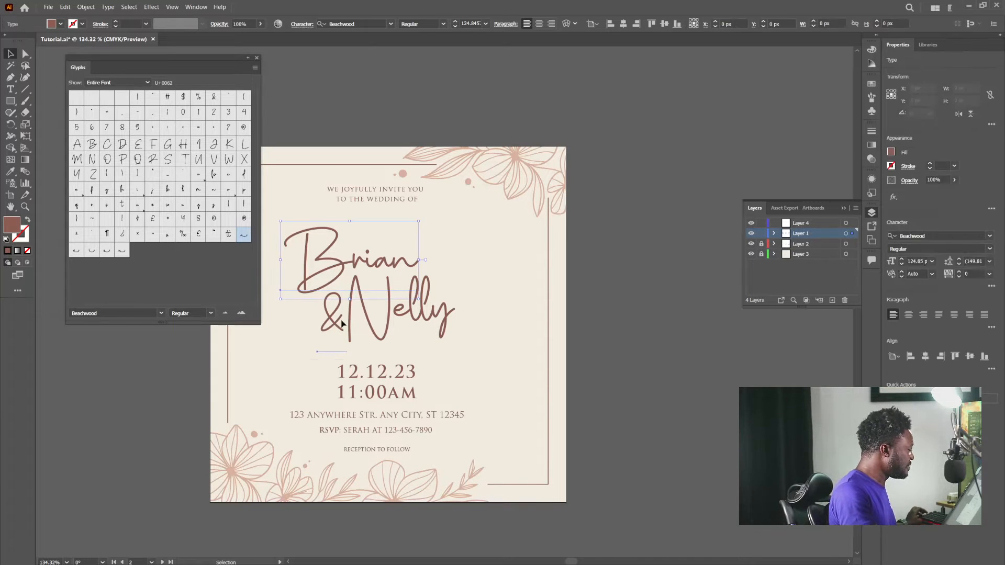
{"action": "left_click", "coordinate": [423, 286], "text": "shift"}
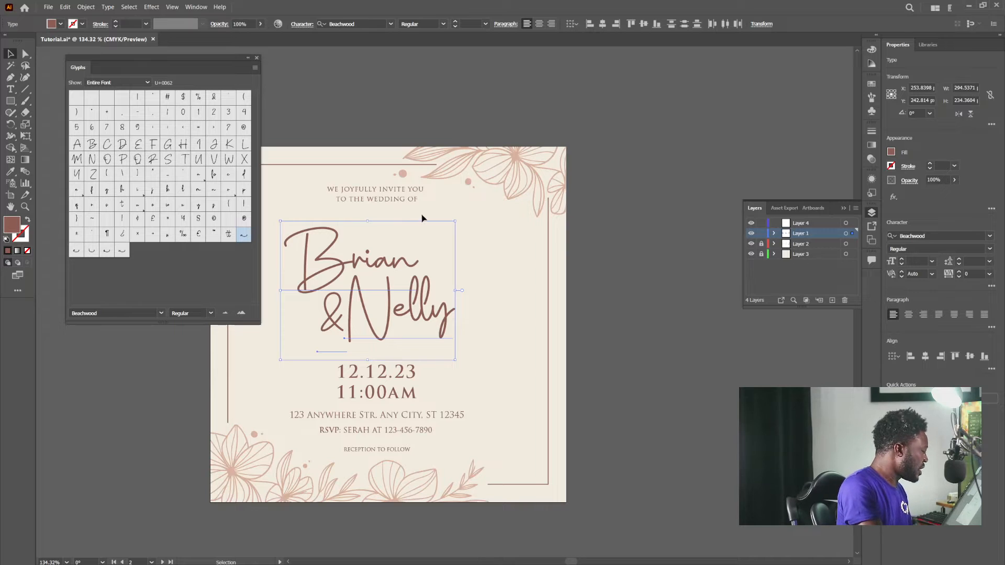
{"action": "left_click", "coordinate": [26, 136]}
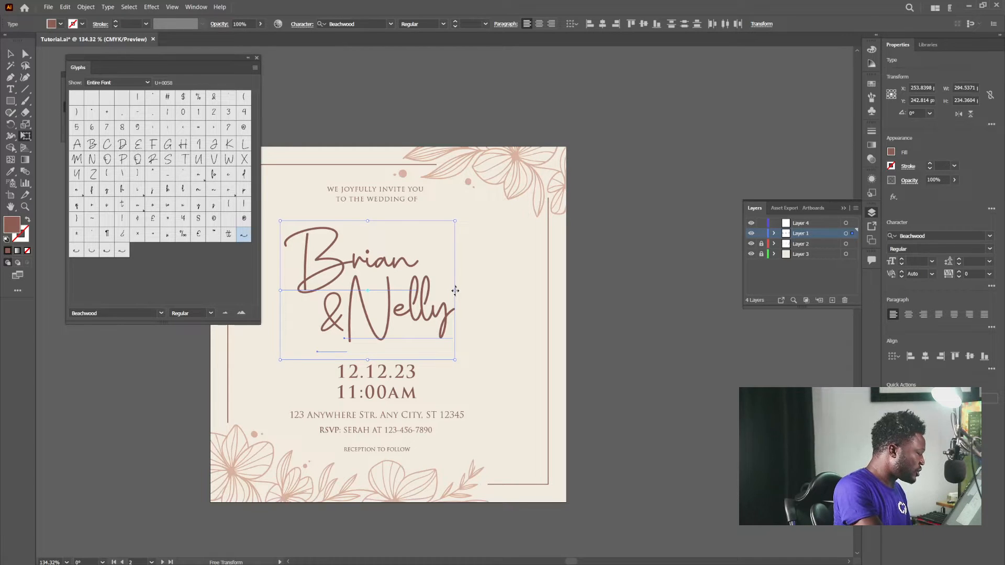
{"action": "left_click_drag", "start_coordinate": [455, 291], "coordinate": [470, 253]}
{"action": "key", "text": "v"}
{"action": "left_click", "coordinate": [616, 275]}
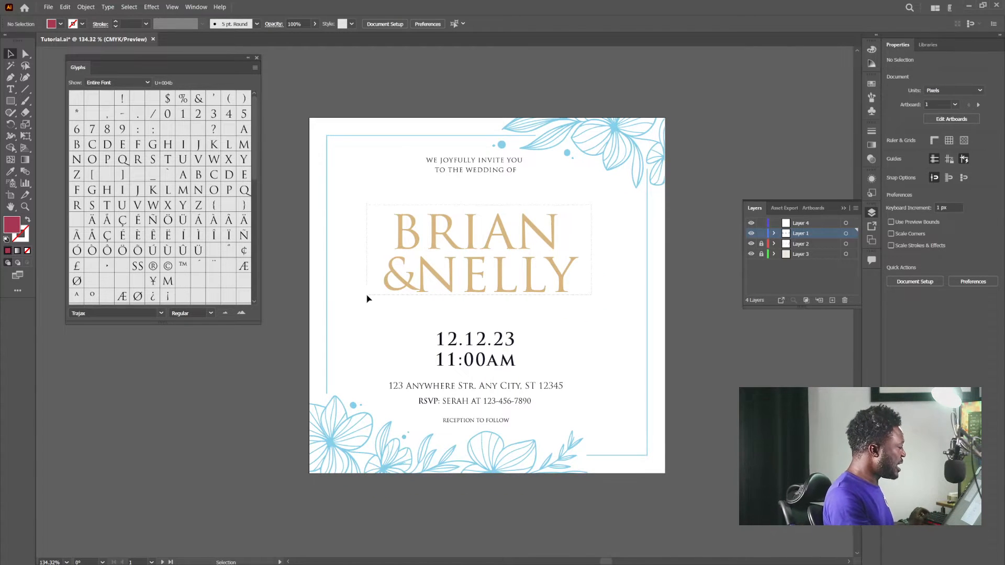
Set the gold names on the blue floral invitation in the Bride font and centre them above the date
{"action": "left_click", "coordinate": [367, 296]}
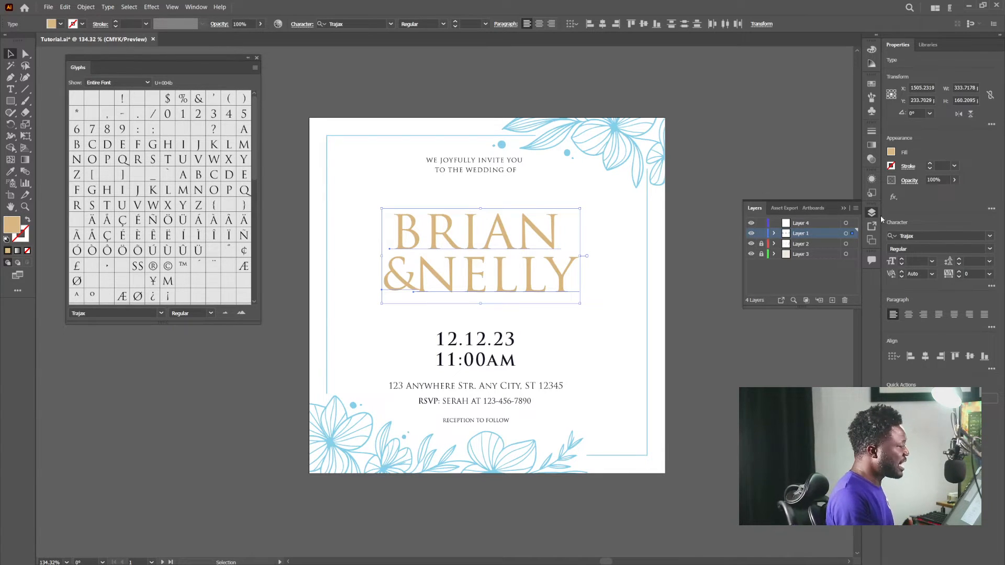
{"action": "left_click", "coordinate": [922, 236]}
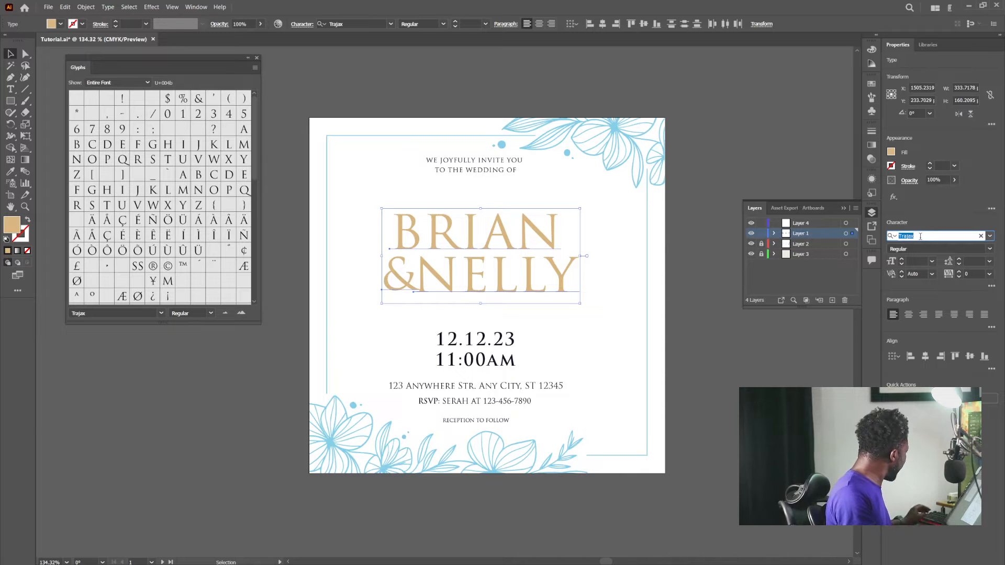
{"action": "type", "text": "bride"}
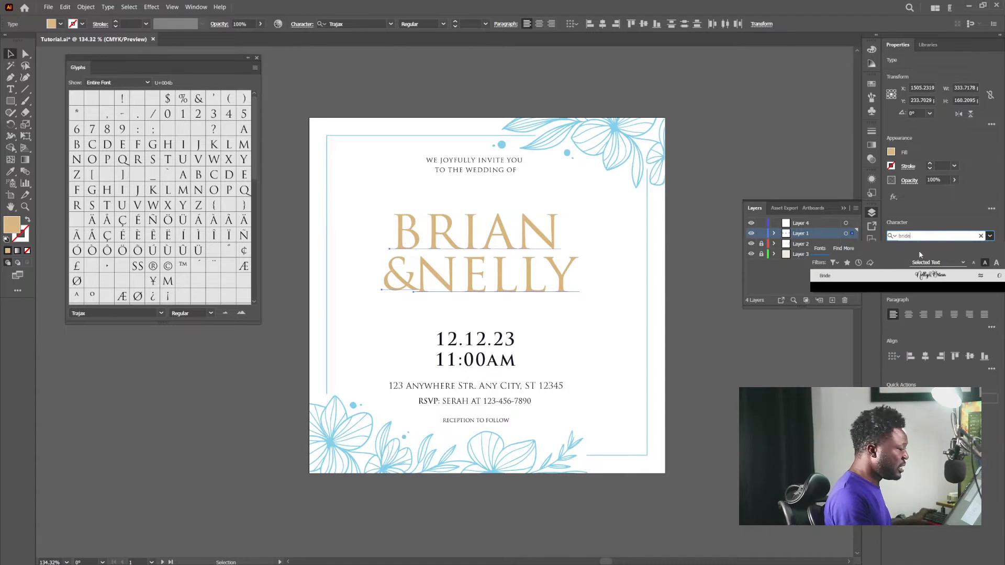
{"action": "key", "text": "Return"}
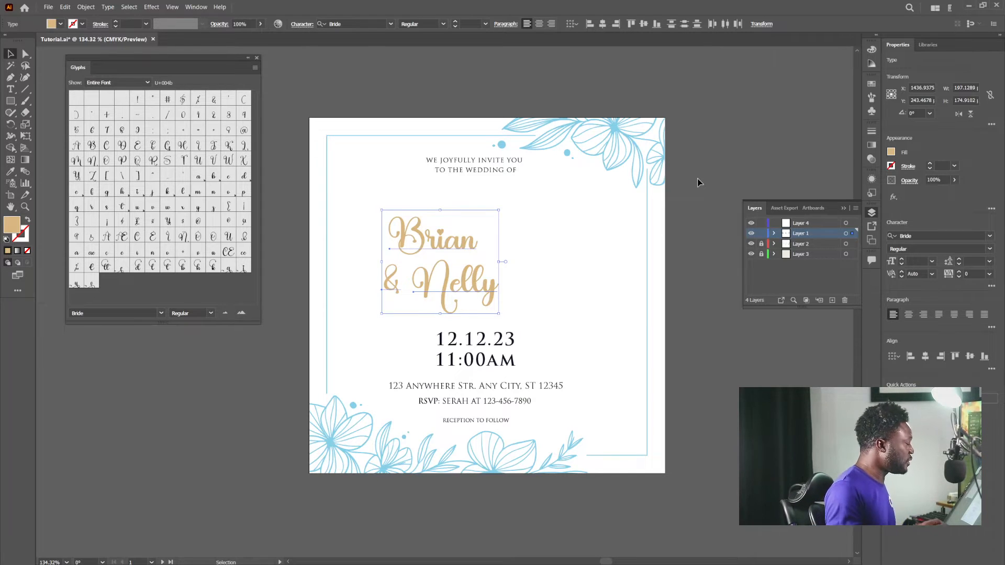
{"action": "left_click_drag", "start_coordinate": [470, 270], "coordinate": [500, 264]}
{"action": "left_click", "coordinate": [542, 234]}
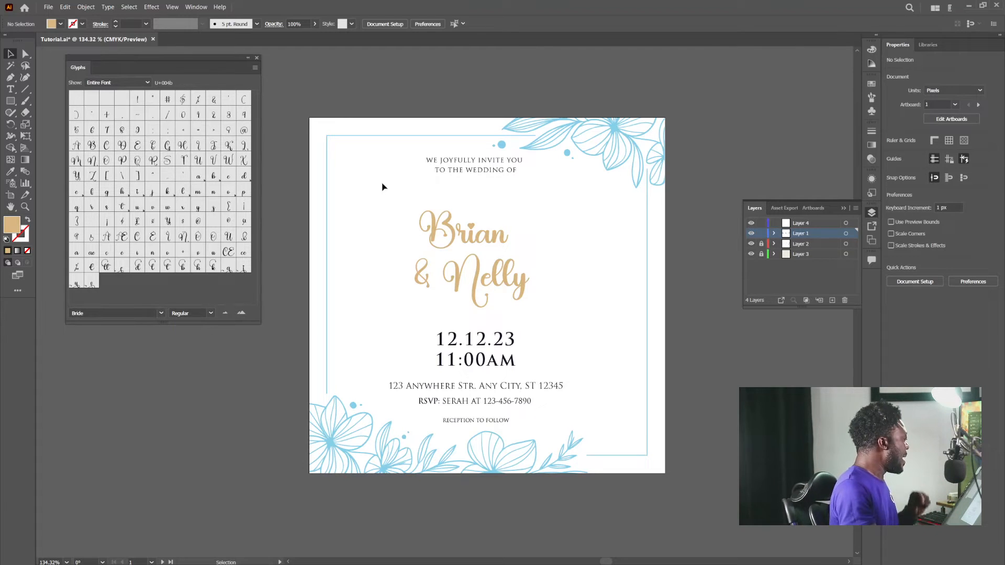
{"action": "left_click_drag", "start_coordinate": [138, 61], "coordinate": [150, 67]}
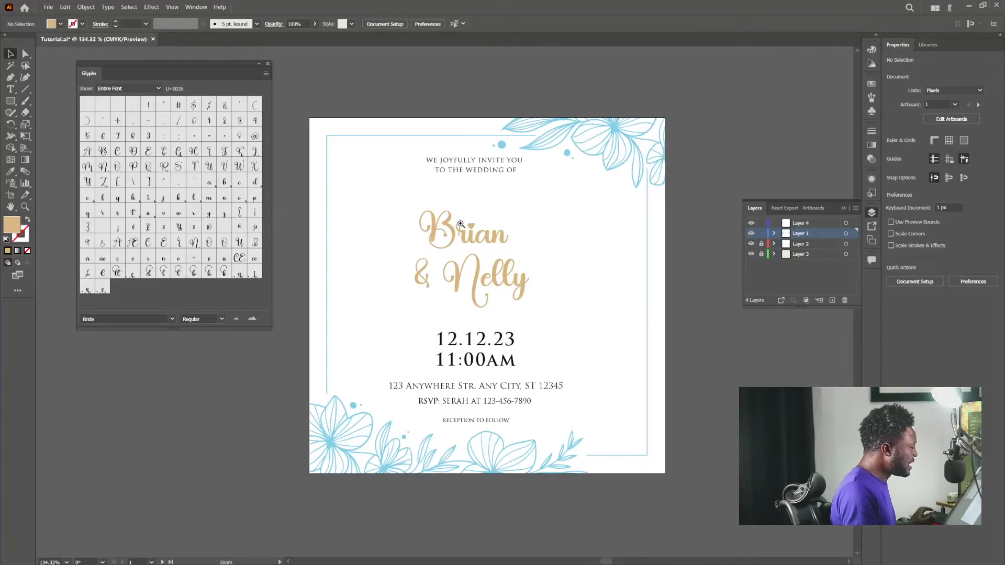
{"action": "left_click_drag", "start_coordinate": [460, 224], "coordinate": [485, 234]}
{"action": "left_click_drag", "start_coordinate": [504, 267], "coordinate": [496, 265]}
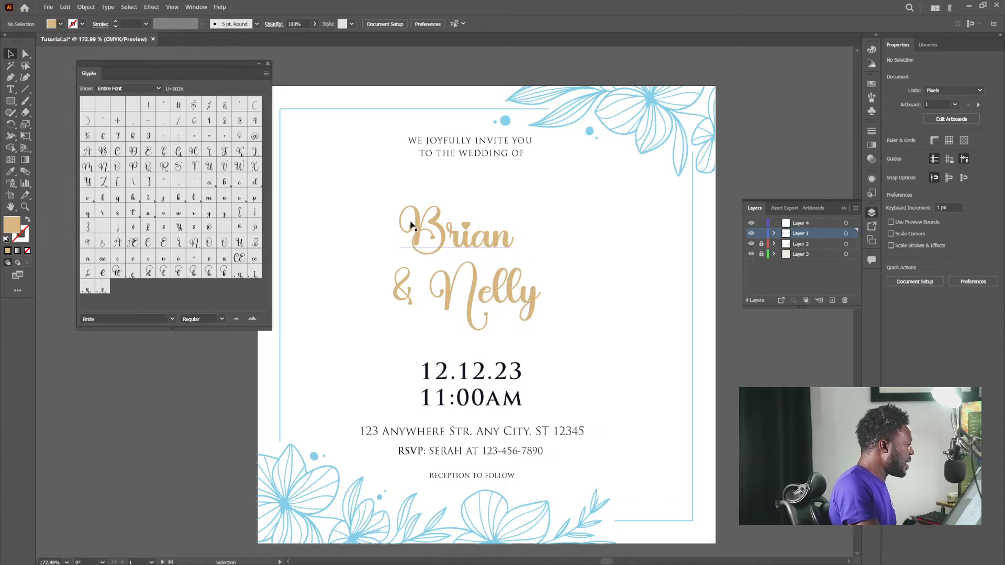
{"action": "left_click", "coordinate": [482, 244]}
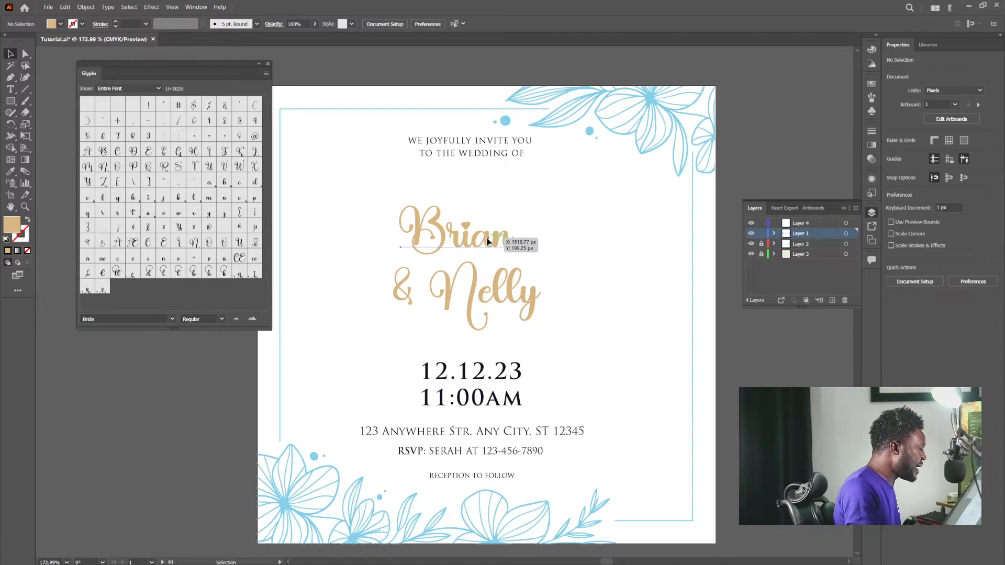
Replace the "a" in the first name on the blue floral invitation with the alternate glyph that has a long lower swash
{"action": "double_click", "coordinate": [482, 243]}
{"action": "double_click", "coordinate": [480, 242]}
{"action": "left_click", "coordinate": [480, 241]}
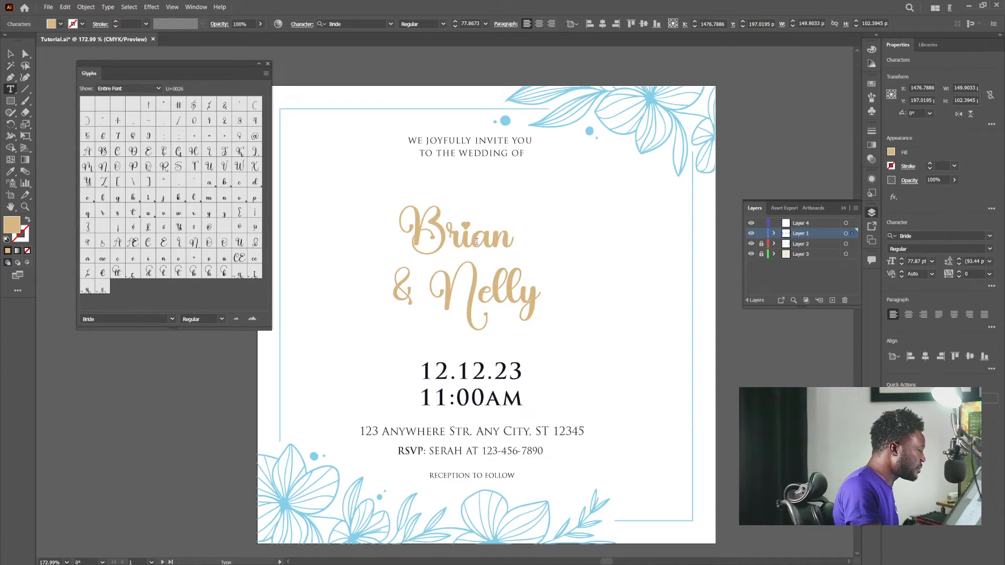
{"action": "left_click_drag", "start_coordinate": [473, 241], "coordinate": [492, 241]}
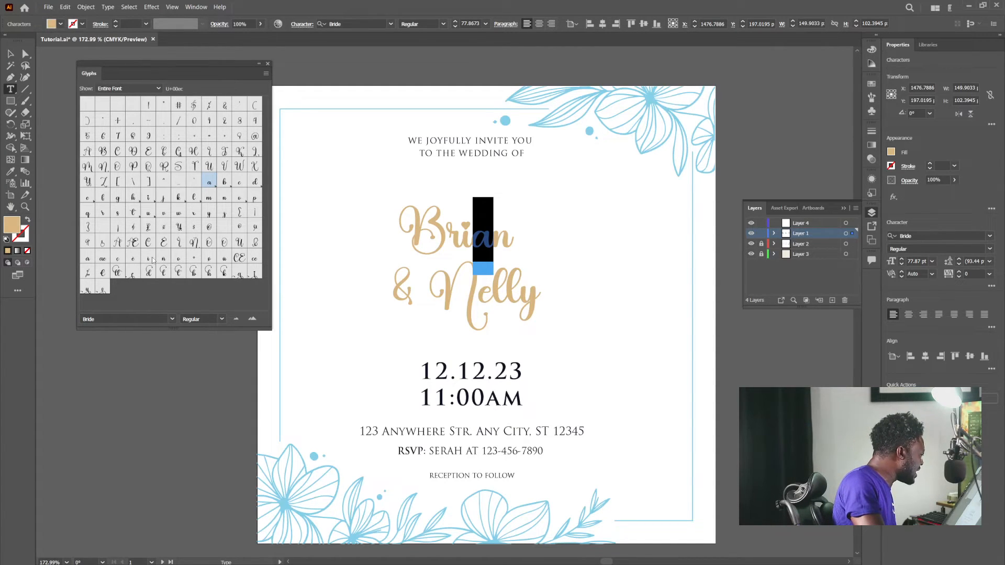
{"action": "double_click", "coordinate": [238, 273]}
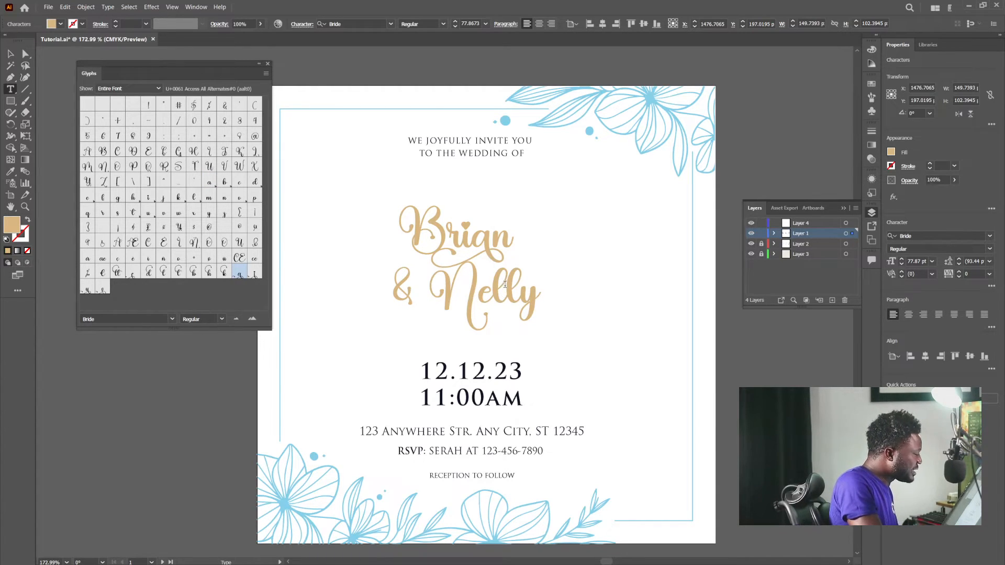
Swap the first "l" of the second name for a looped-swash alternate glyph and move that name down slightly, away from the first name
{"action": "left_click_drag", "start_coordinate": [497, 286], "coordinate": [508, 332]}
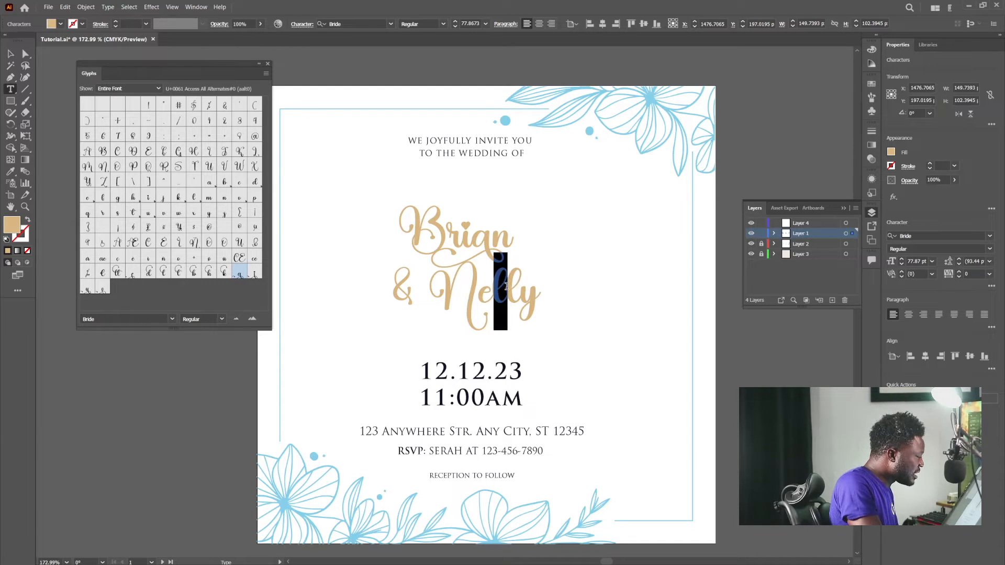
{"action": "double_click", "coordinate": [164, 271]}
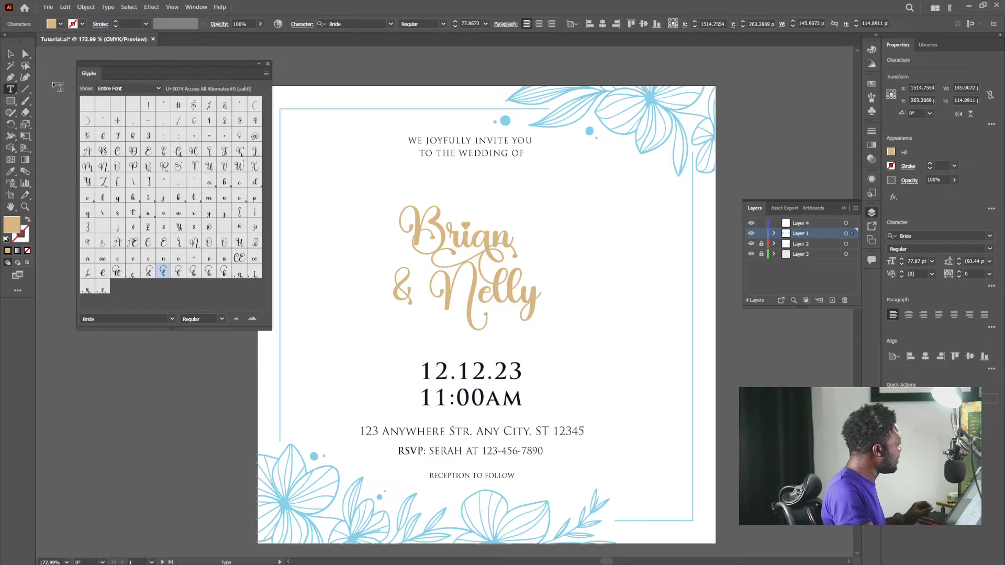
{"action": "left_click", "coordinate": [11, 54]}
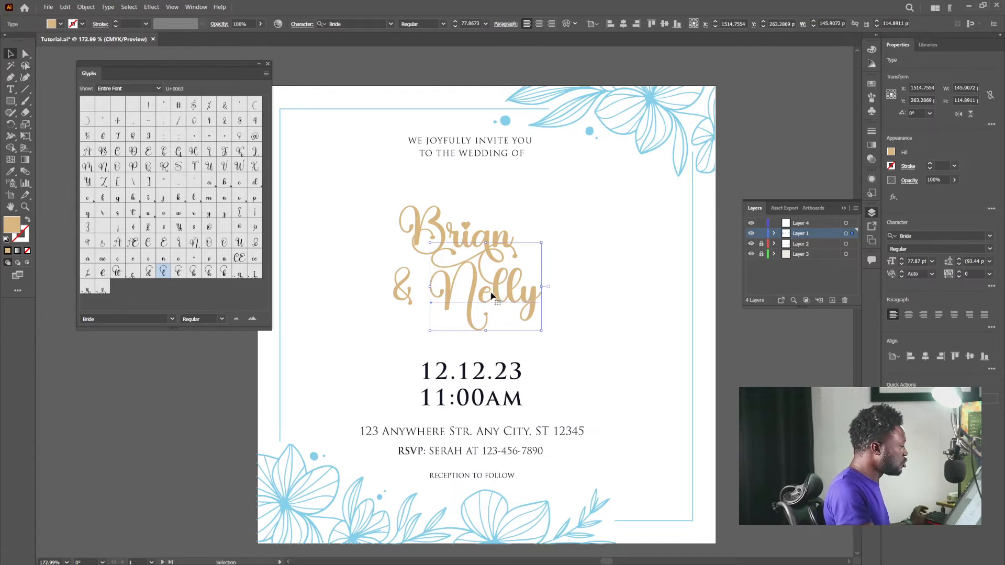
{"action": "left_click", "coordinate": [570, 275]}
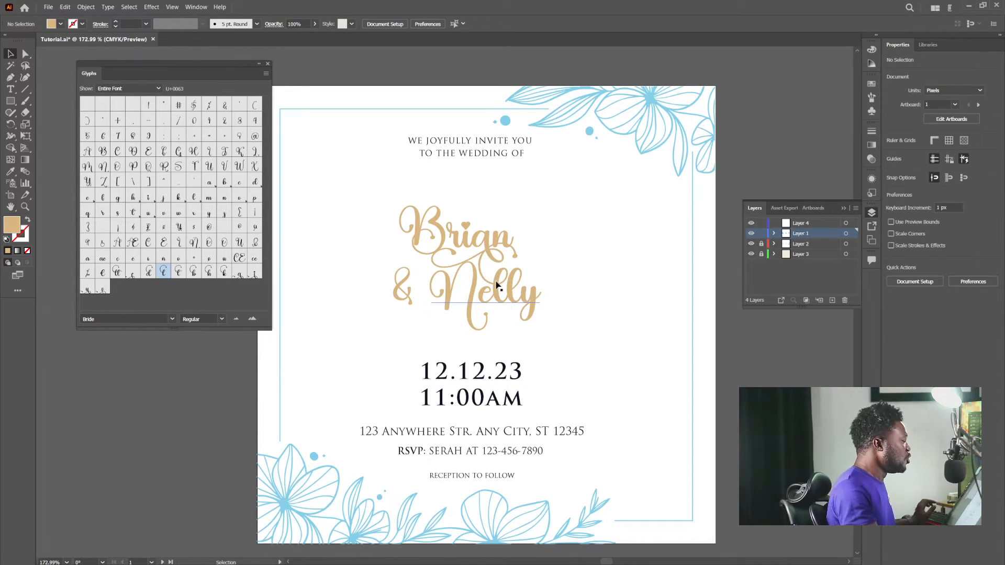
{"action": "left_click_drag", "start_coordinate": [494, 285], "coordinate": [496, 299]}
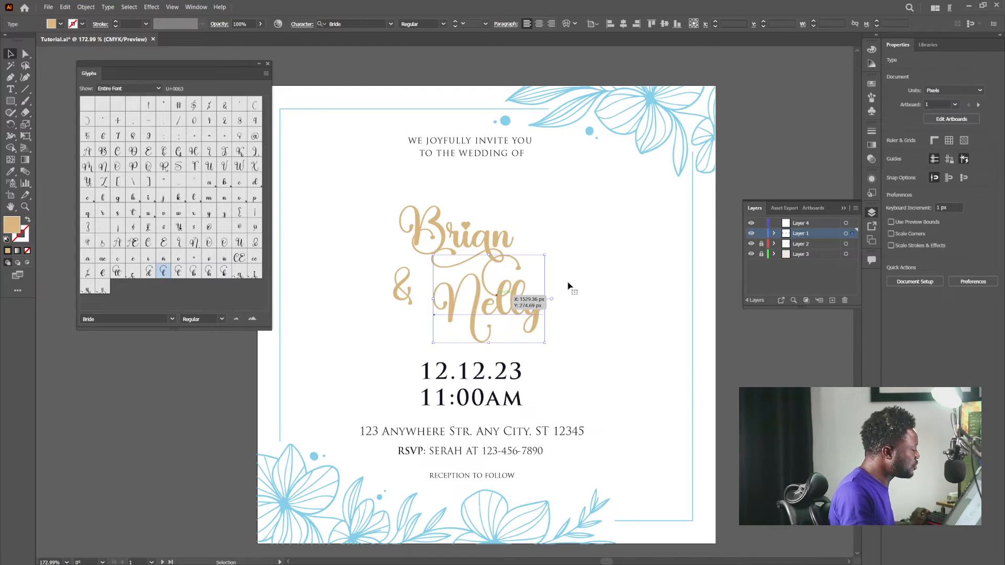
{"action": "left_click", "coordinate": [611, 274]}
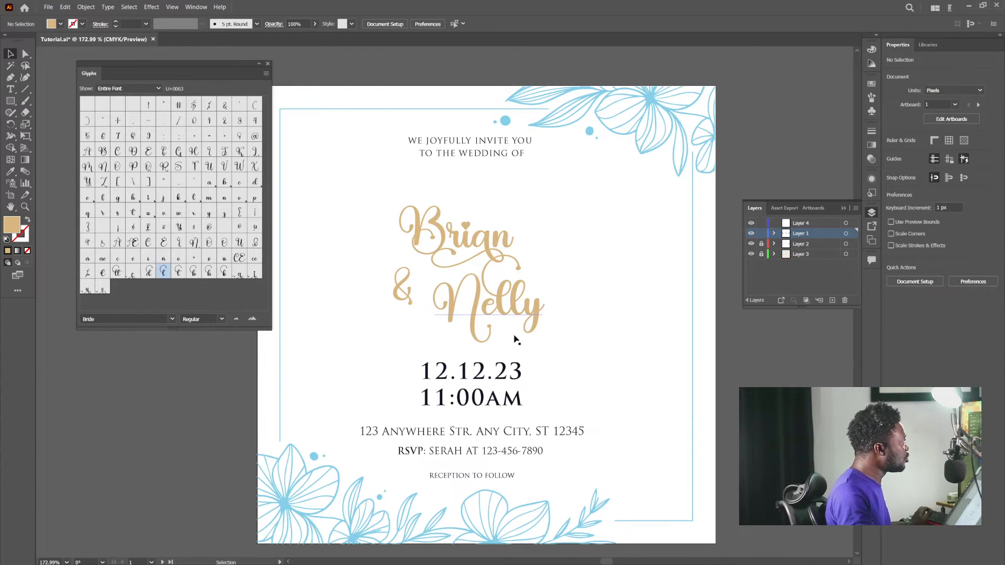
Delete the capital "N" from the second name and place a duplicate of the remaining letters in the empty area beside it
{"action": "double_click", "coordinate": [450, 296]}
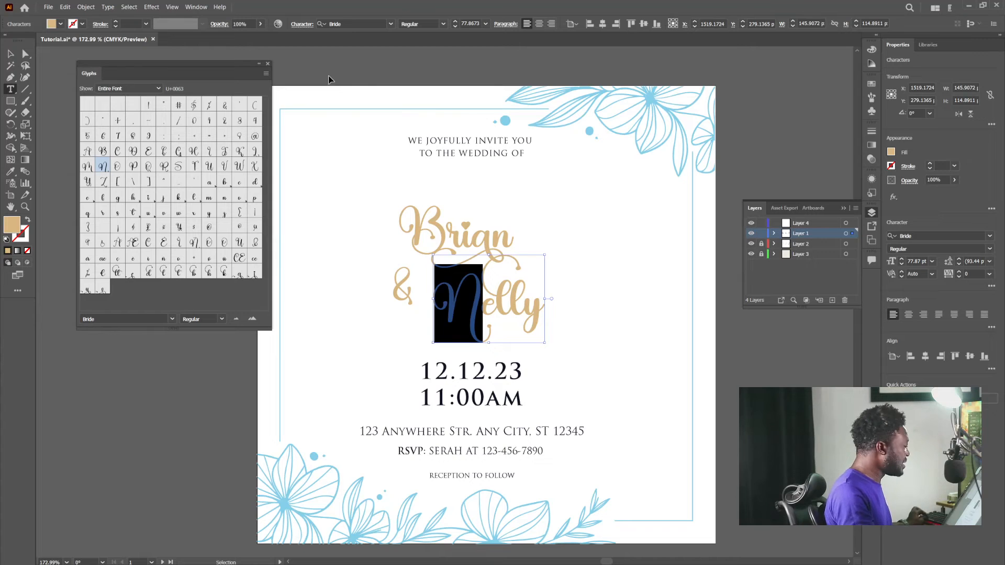
{"action": "key", "text": "BackSpace"}
{"action": "left_click", "coordinate": [10, 55]}
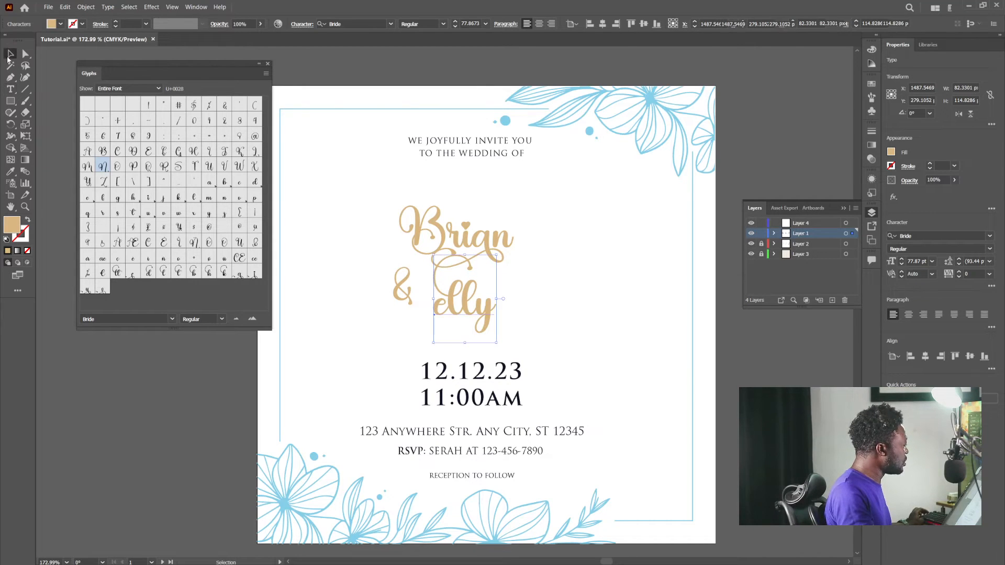
{"action": "left_click_drag", "start_coordinate": [465, 296], "coordinate": [618, 306]}
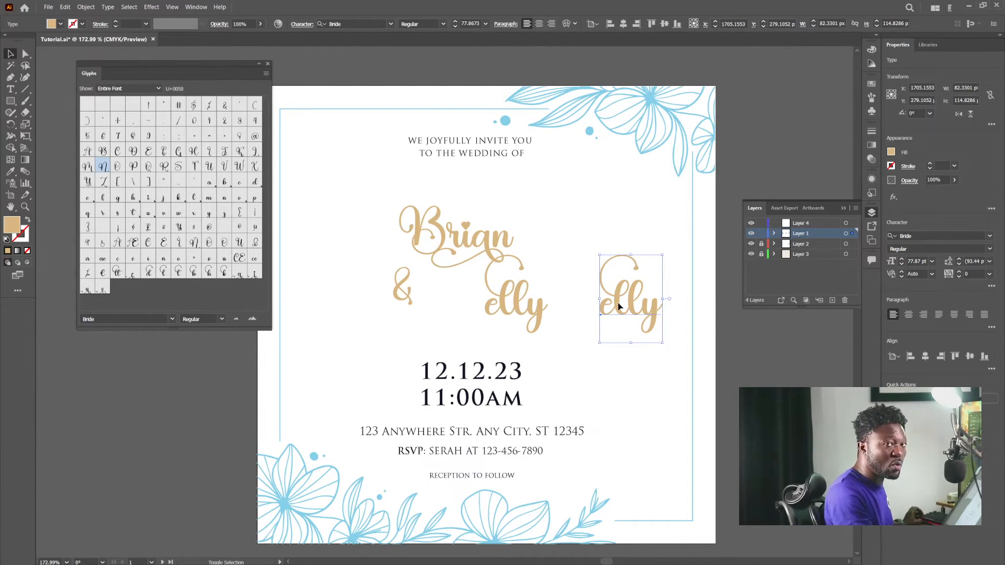
Change the duplicate text to a single "N" and place it directly before the remaining letters of the second name, slightly raised
{"action": "double_click", "coordinate": [619, 306]}
{"action": "key", "text": "ctrl+a"}
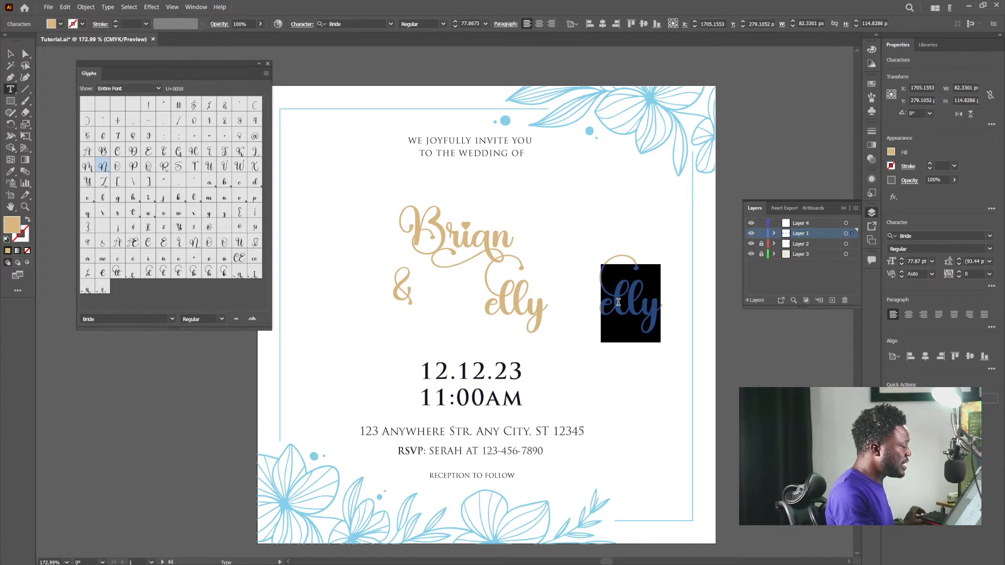
{"action": "type", "text": "N"}
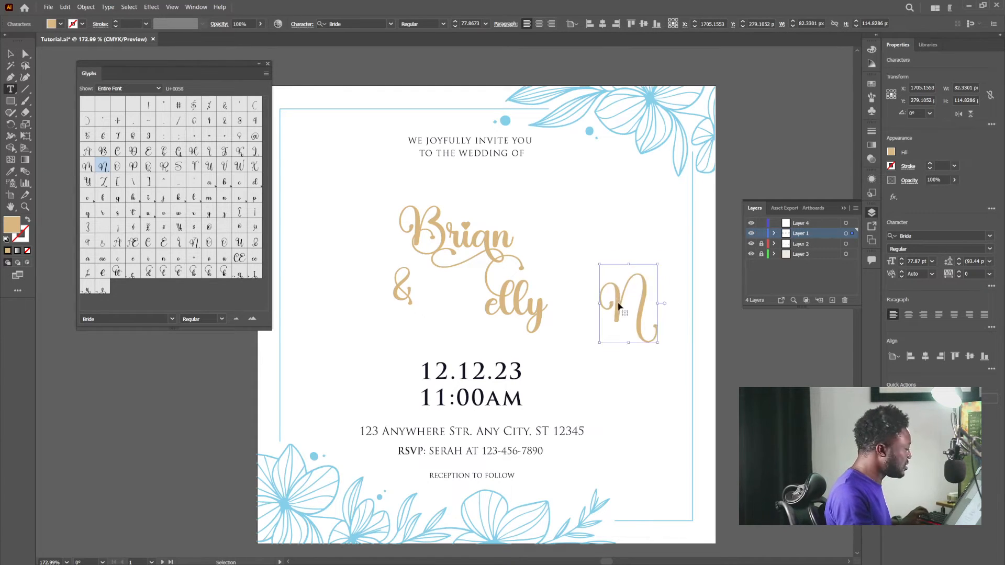
{"action": "left_click", "coordinate": [10, 53]}
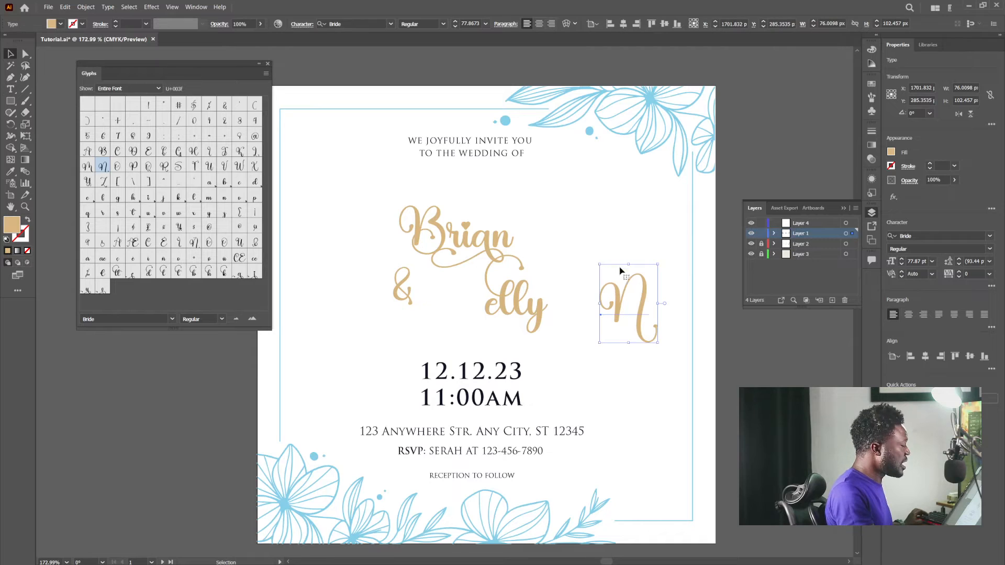
{"action": "left_click", "coordinate": [666, 285]}
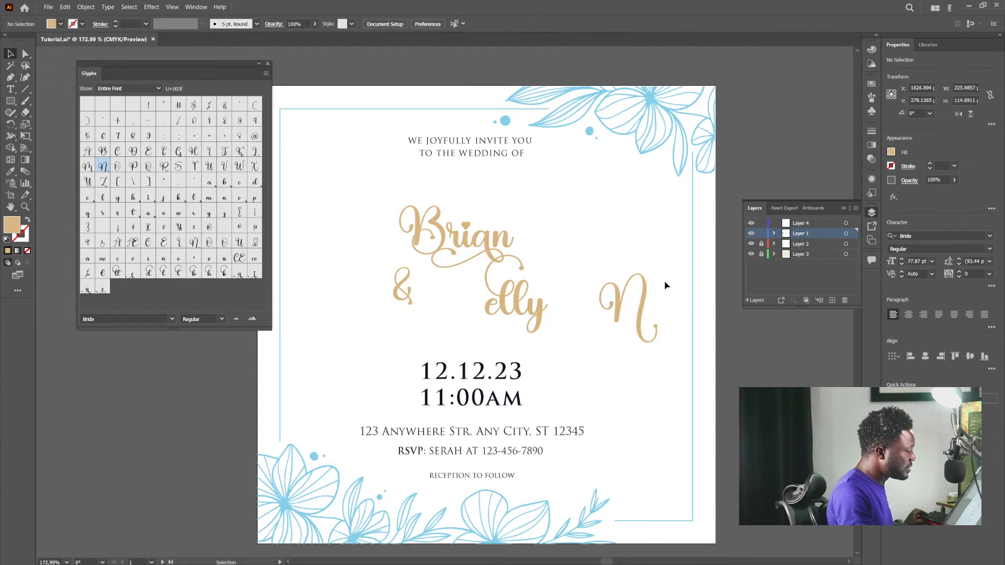
{"action": "left_click_drag", "start_coordinate": [647, 284], "coordinate": [481, 287]}
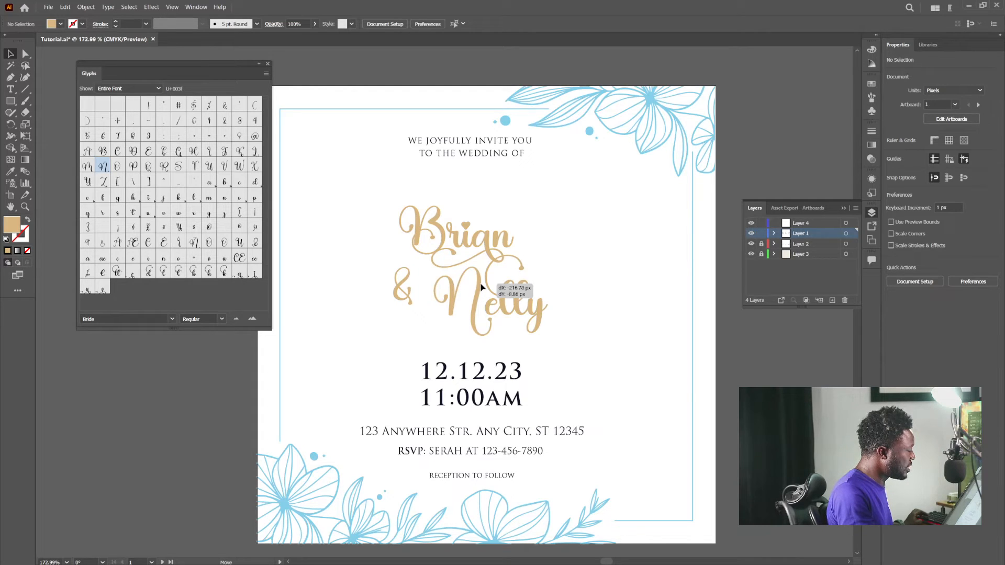
{"action": "left_click_drag", "start_coordinate": [482, 287], "coordinate": [482, 287]}
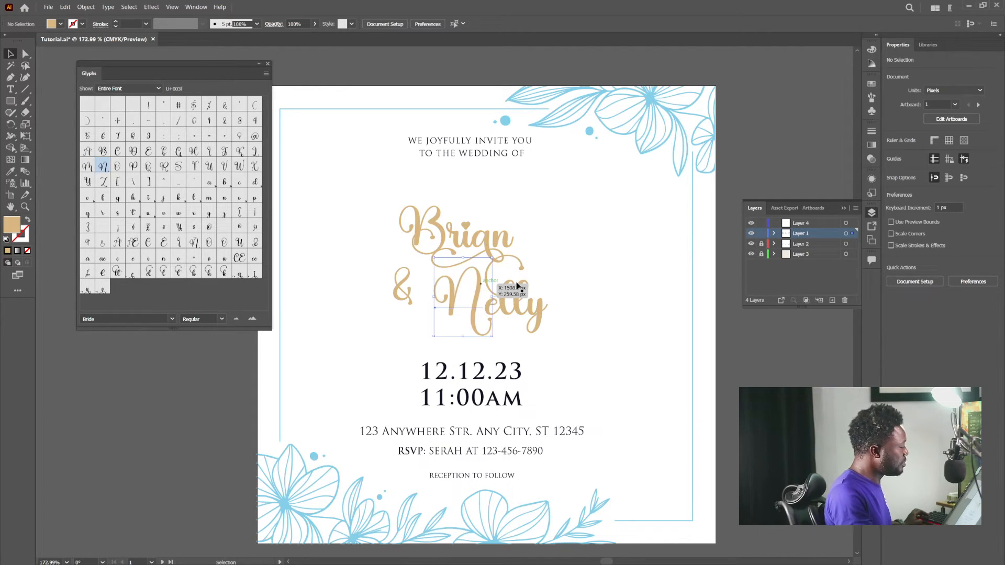
Enlarge the ampersand slightly and tuck it beneath the first name, close to the separate "N"
{"action": "left_click", "coordinate": [399, 281]}
{"action": "left_click_drag", "start_coordinate": [399, 281], "coordinate": [418, 261]}
{"action": "left_click", "coordinate": [415, 303]}
{"action": "left_click_drag", "start_coordinate": [410, 312], "coordinate": [406, 321]}
{"action": "left_click_drag", "start_coordinate": [419, 276], "coordinate": [417, 283]}
{"action": "left_click", "coordinate": [385, 232]}
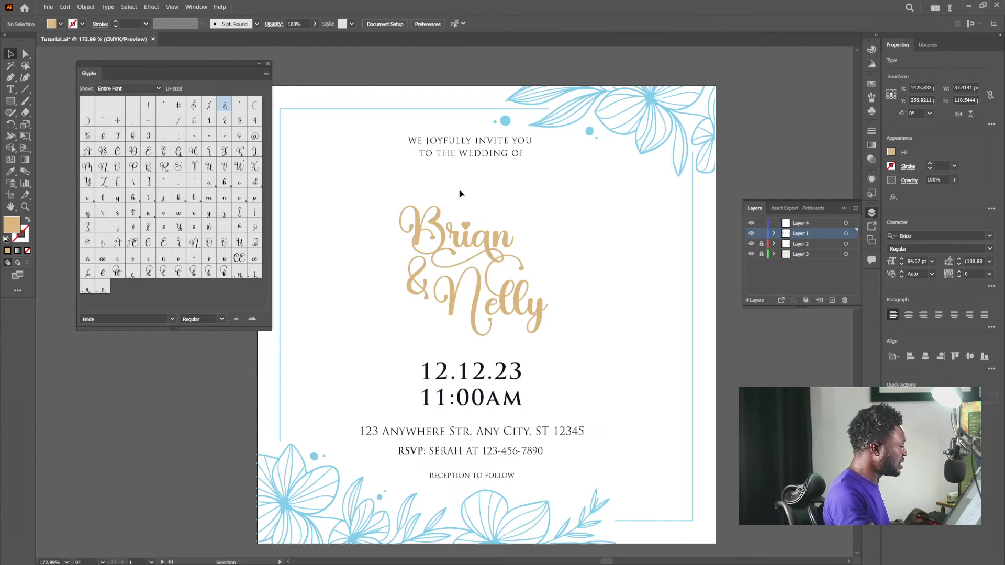
Scale the two names and ampersand up together to about 255 × 250 px, filling the space between the heading and date
{"action": "left_click_drag", "start_coordinate": [393, 206], "coordinate": [587, 328]}
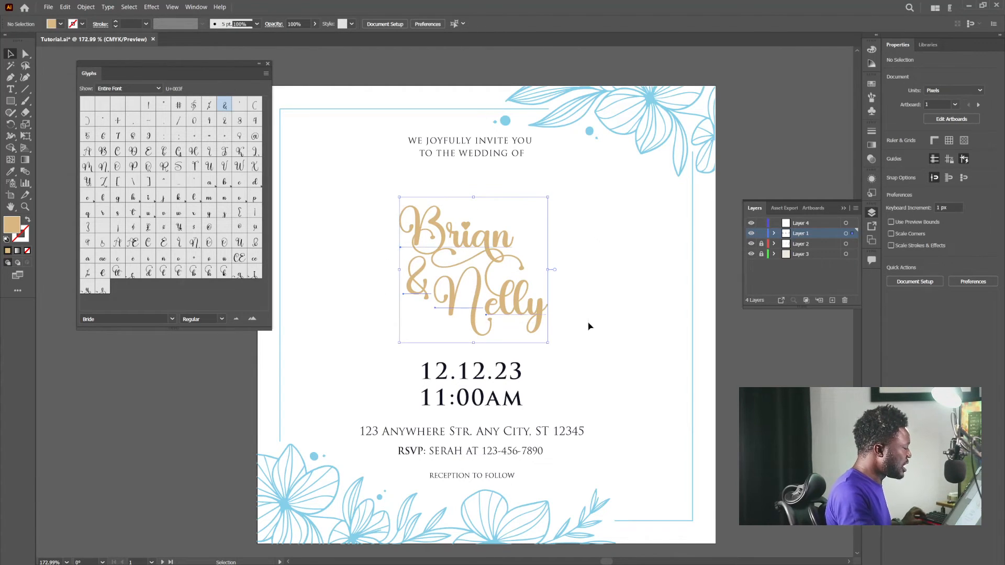
{"action": "left_click_drag", "start_coordinate": [547, 197], "coordinate": [566, 179]}
{"action": "left_click_drag", "start_coordinate": [512, 234], "coordinate": [514, 218]}
{"action": "left_click_drag", "start_coordinate": [569, 164], "coordinate": [587, 161]}
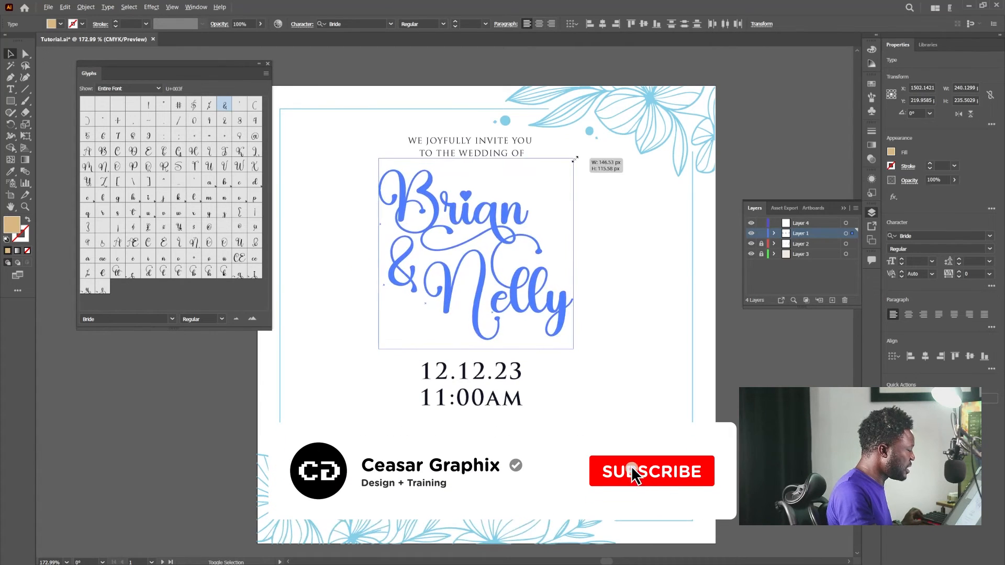
Scale down the date and time text below the names, keeping it centred
{"action": "left_click", "coordinate": [554, 385]}
{"action": "left_click", "coordinate": [505, 387]}
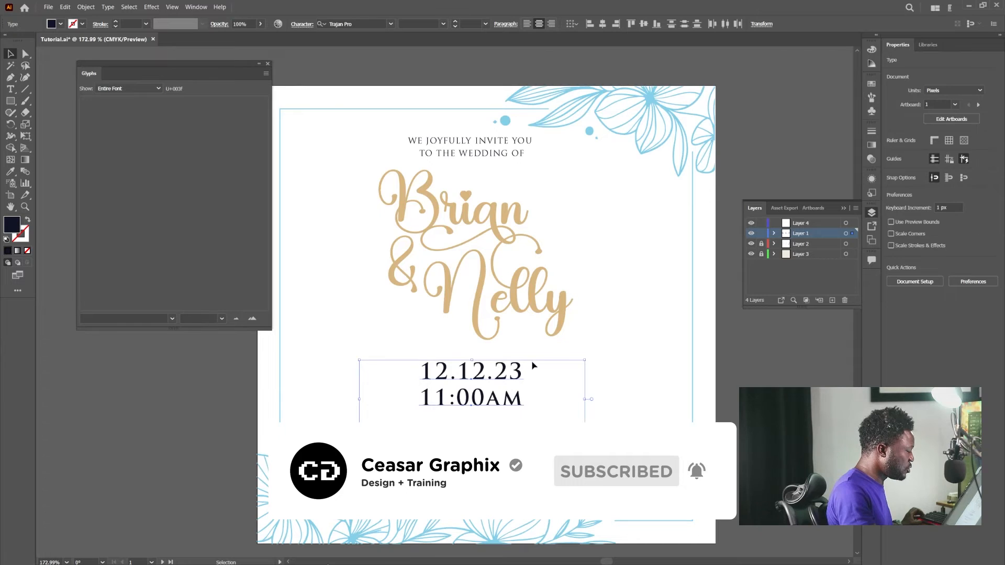
{"action": "left_click", "coordinate": [556, 314]}
{"action": "left_click_drag", "start_coordinate": [488, 403], "coordinate": [486, 404]}
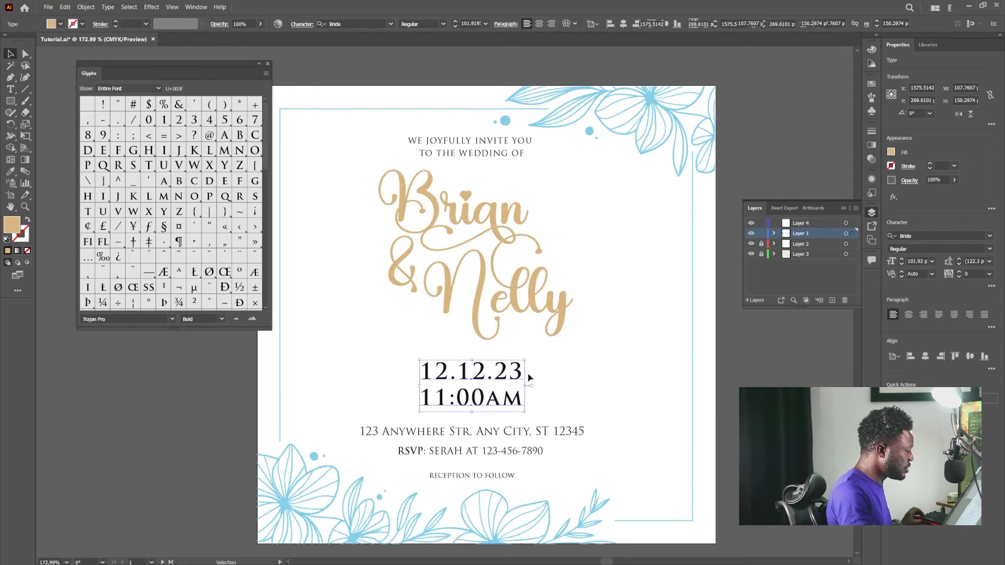
{"action": "left_click_drag", "start_coordinate": [525, 362], "coordinate": [480, 386]}
Move the names and ampersand down slightly to even out the spacing between the heading and the date
{"action": "left_click", "coordinate": [566, 211]}
{"action": "left_click", "coordinate": [486, 260]}
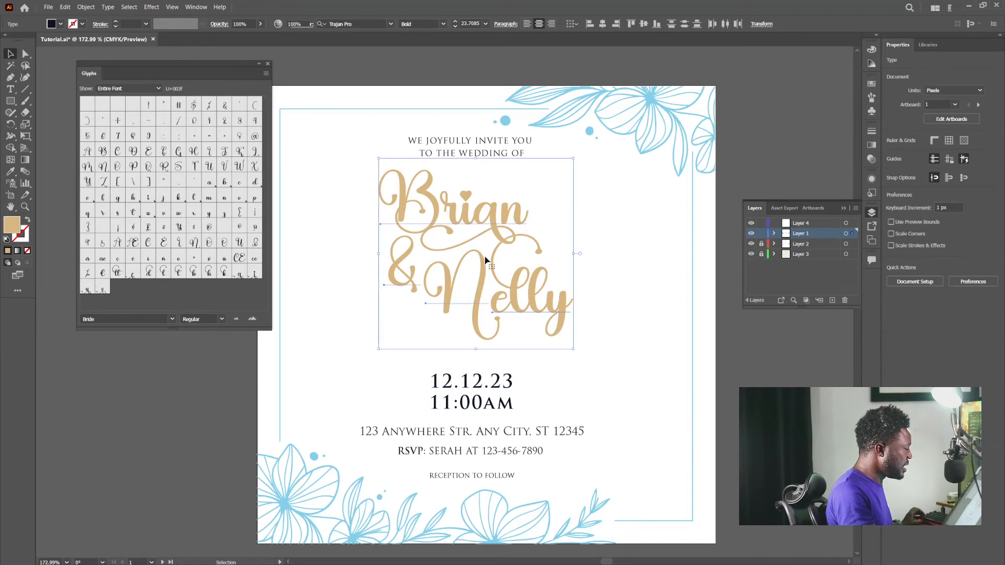
{"action": "left_click_drag", "start_coordinate": [492, 251], "coordinate": [497, 259]}
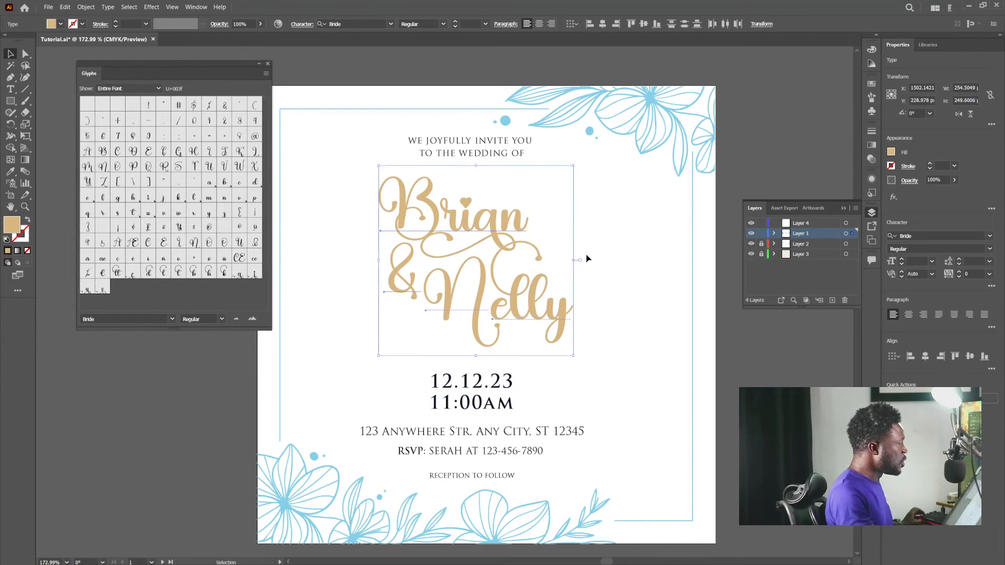
{"action": "left_click", "coordinate": [594, 255]}
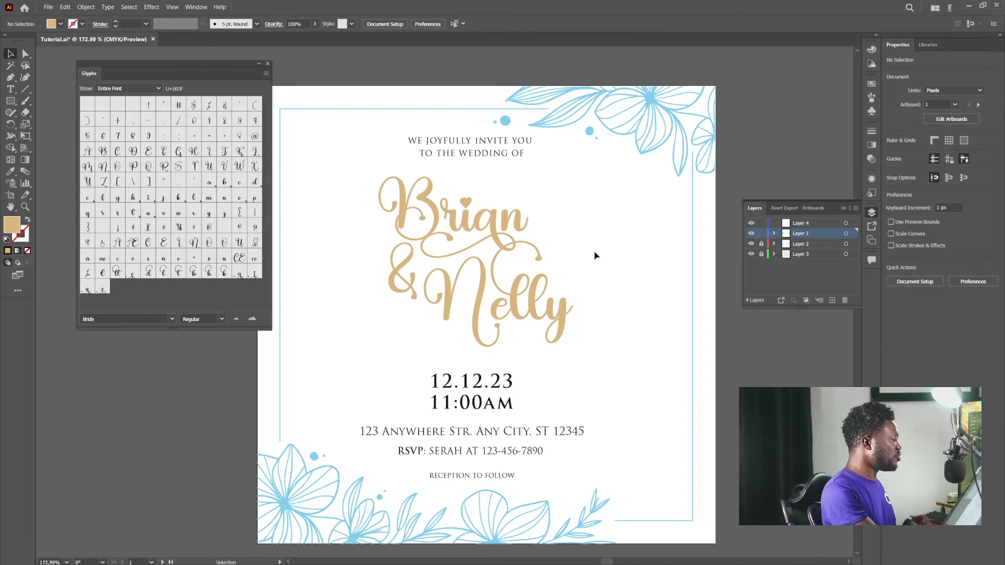
Set both names and the ampersand on the black floral invitation in the Hey Lady Script font
{"action": "scroll", "coordinate": [776, 386], "scroll_direction": "right", "scroll_amount": 10}
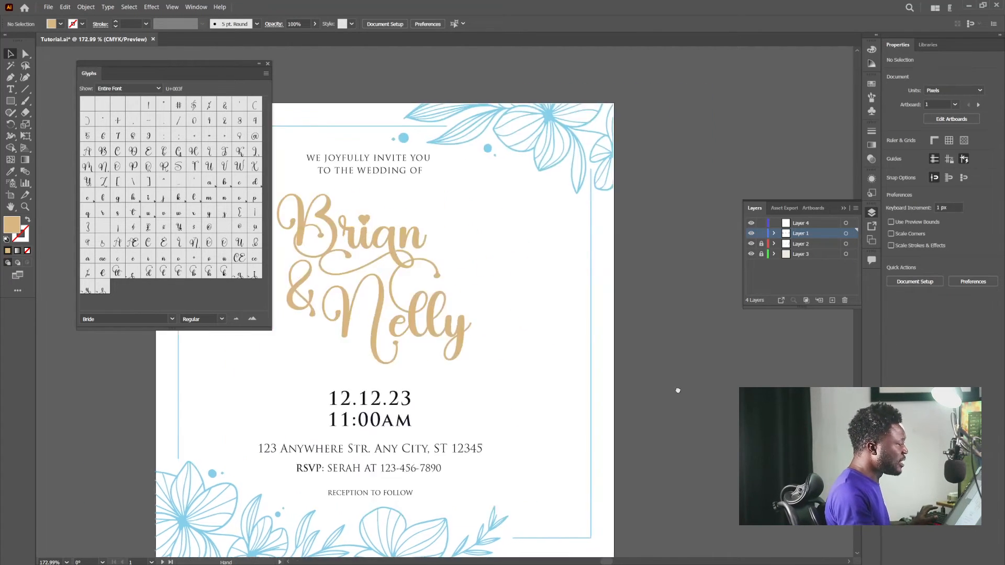
{"action": "left_click_drag", "start_coordinate": [354, 352], "coordinate": [408, 358]}
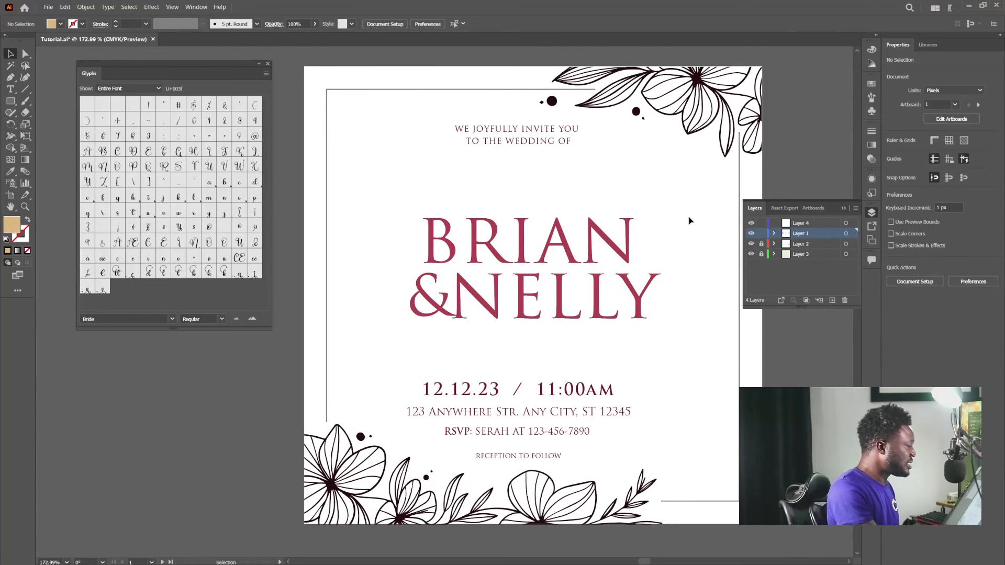
{"action": "left_click", "coordinate": [682, 239]}
{"action": "left_click_drag", "start_coordinate": [414, 349], "coordinate": [402, 349]}
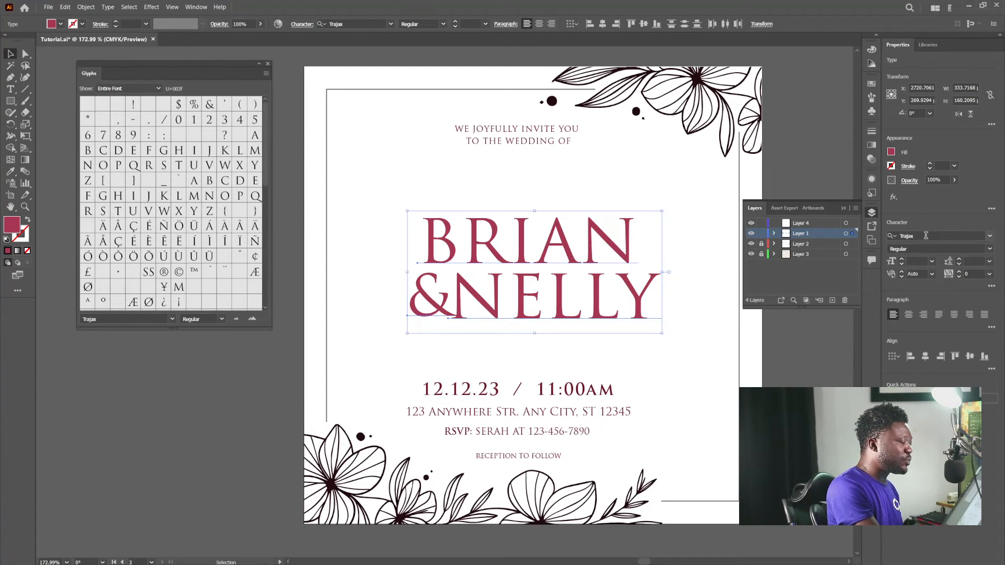
{"action": "left_click", "coordinate": [990, 238]}
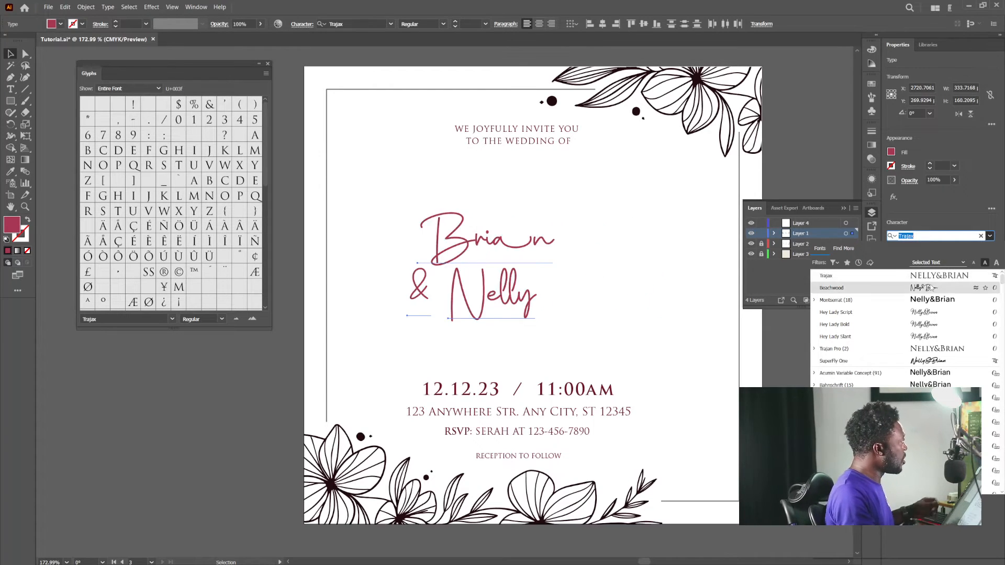
{"action": "left_click", "coordinate": [912, 312]}
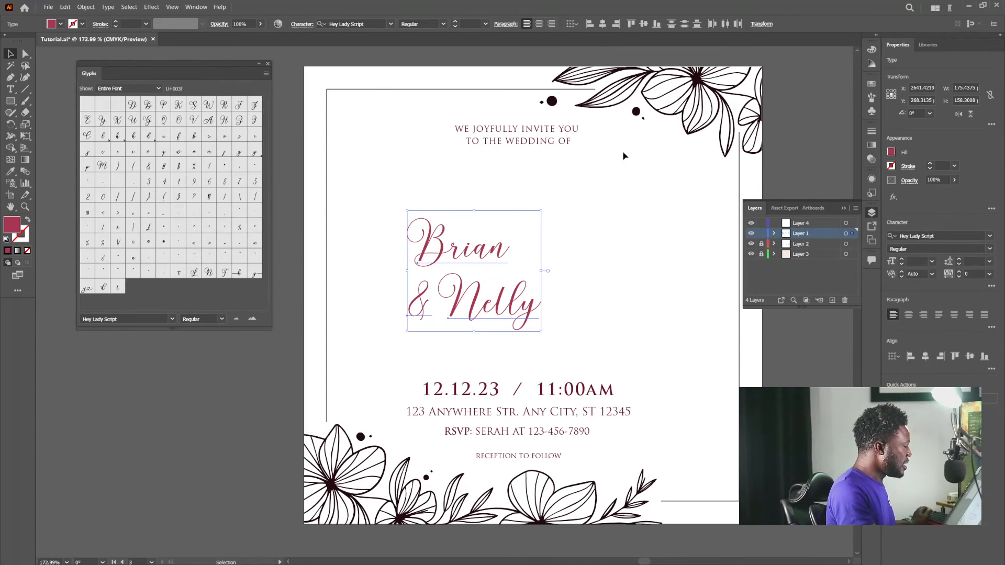
Move the second name up towards the first and place the ampersand close against its initial
{"action": "left_click_drag", "start_coordinate": [480, 291], "coordinate": [482, 278]}
{"action": "left_click_drag", "start_coordinate": [417, 300], "coordinate": [429, 286]}
{"action": "left_click", "coordinate": [508, 293]}
{"action": "left_click_drag", "start_coordinate": [500, 292], "coordinate": [502, 291]}
{"action": "left_click", "coordinate": [511, 233]}
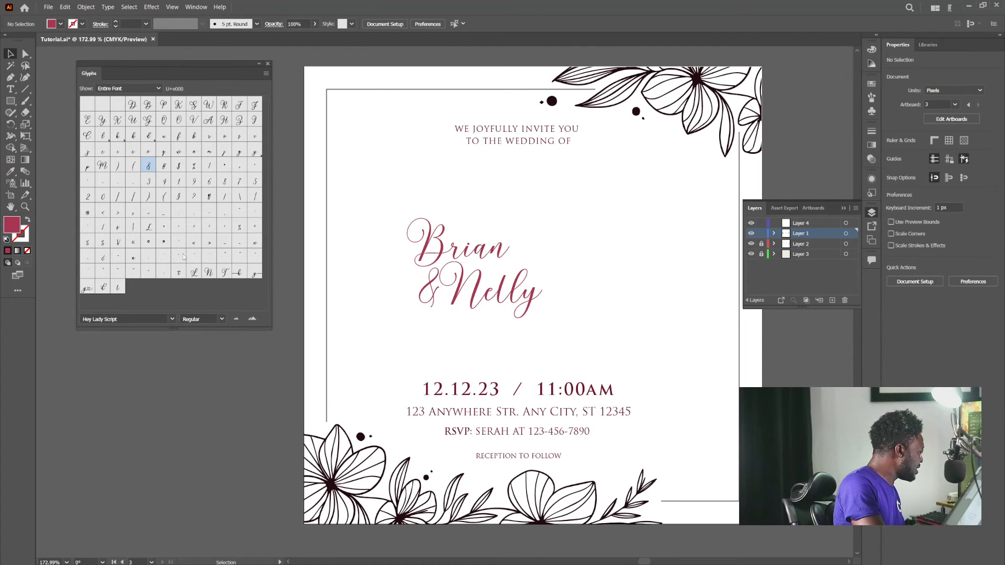
Scale the red names and ampersand up together to about 257 × 207 px
{"action": "left_click_drag", "start_coordinate": [381, 199], "coordinate": [537, 322]}
{"action": "left_click_drag", "start_coordinate": [543, 210], "coordinate": [603, 161]}
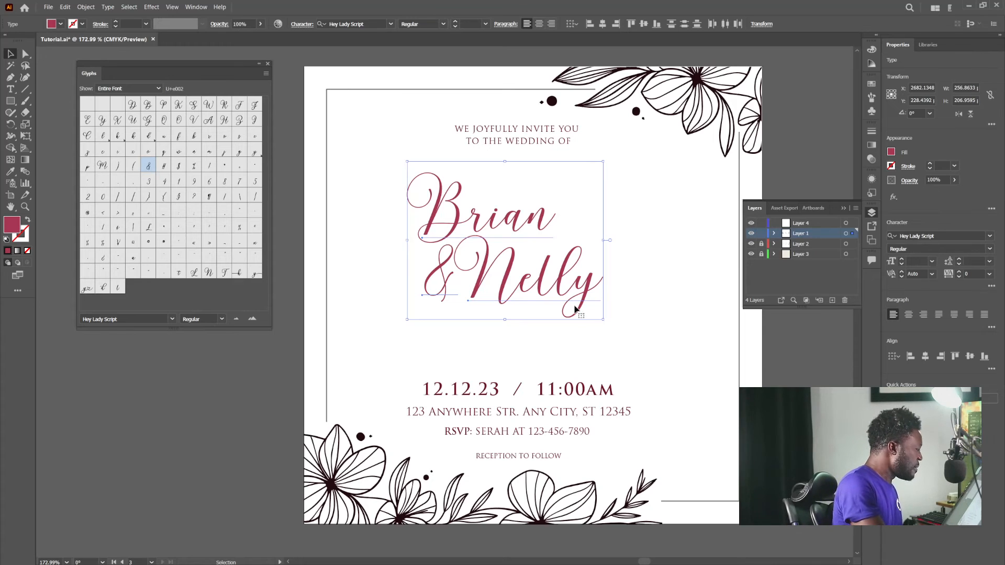
{"action": "left_click", "coordinate": [639, 276]}
Replace the final y of the second name with the Hey Lady Script alternate that ends in a long horizontal stroke
{"action": "double_click", "coordinate": [580, 283]}
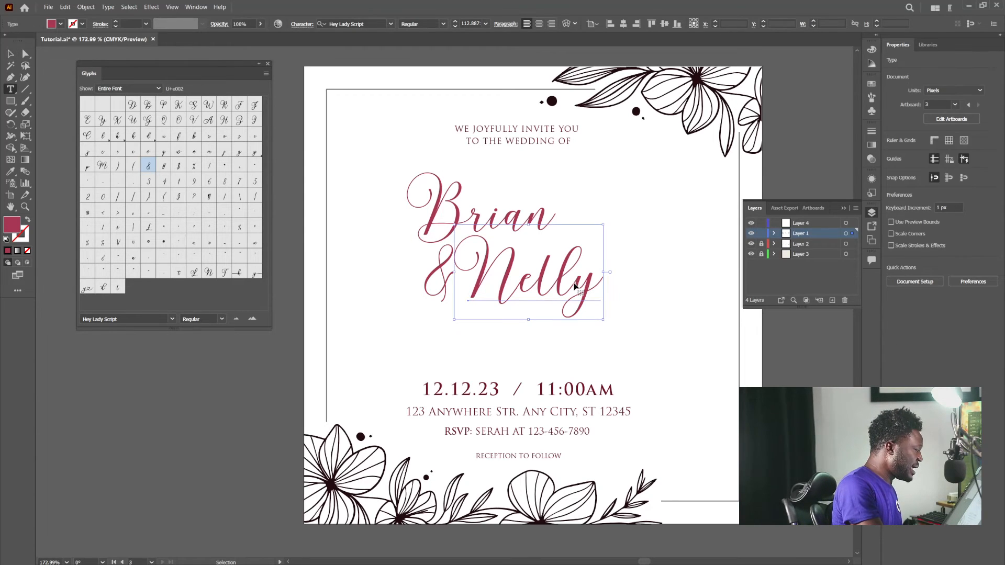
{"action": "key", "text": "ctrl+a"}
{"action": "left_click", "coordinate": [574, 282]}
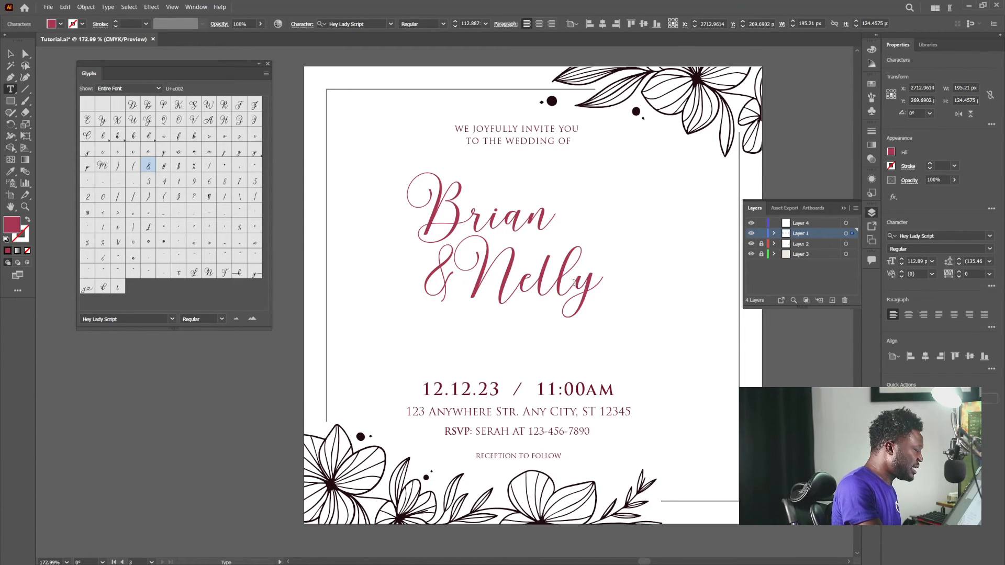
{"action": "left_click_drag", "start_coordinate": [576, 283], "coordinate": [601, 284]}
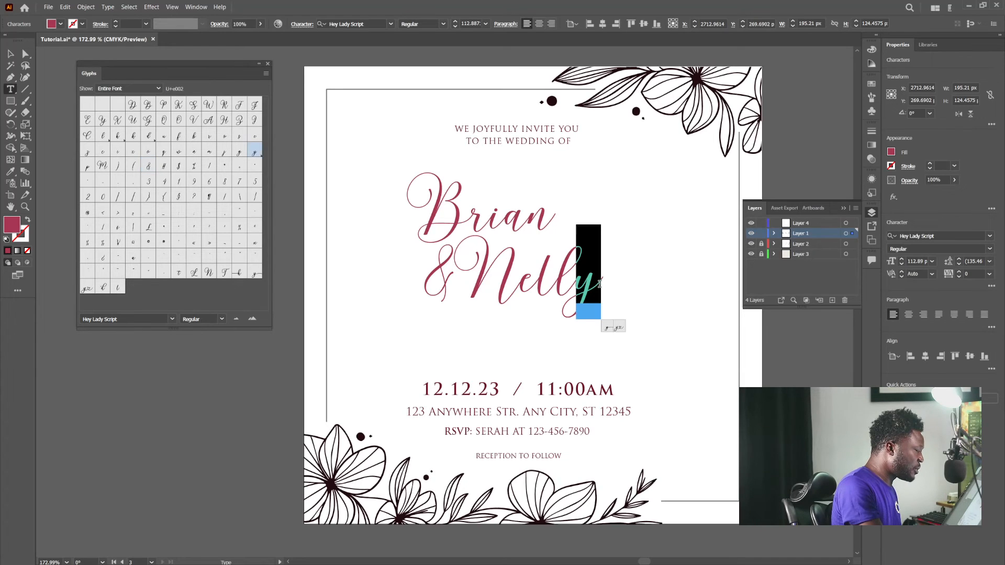
{"action": "double_click", "coordinate": [255, 273]}
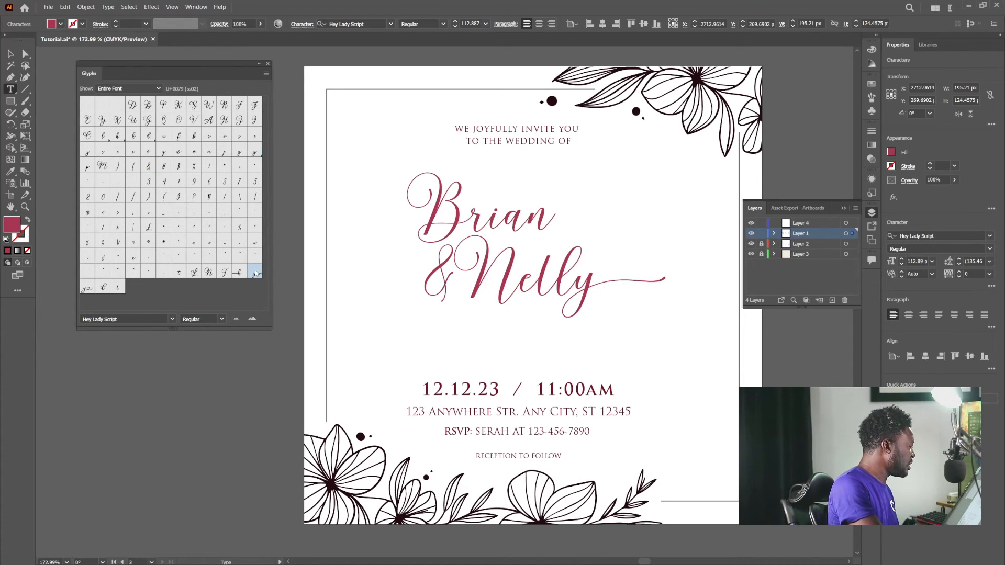
Try the alternate glyph with a heart in its tail for the final y of the second name
{"action": "double_click", "coordinate": [87, 288]}
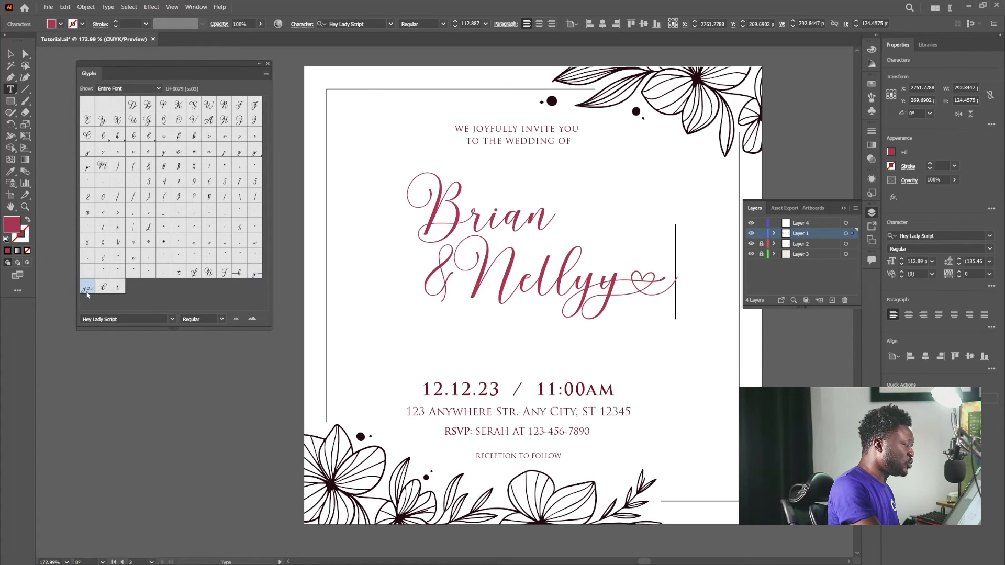
{"action": "key", "text": "ctrl+z"}
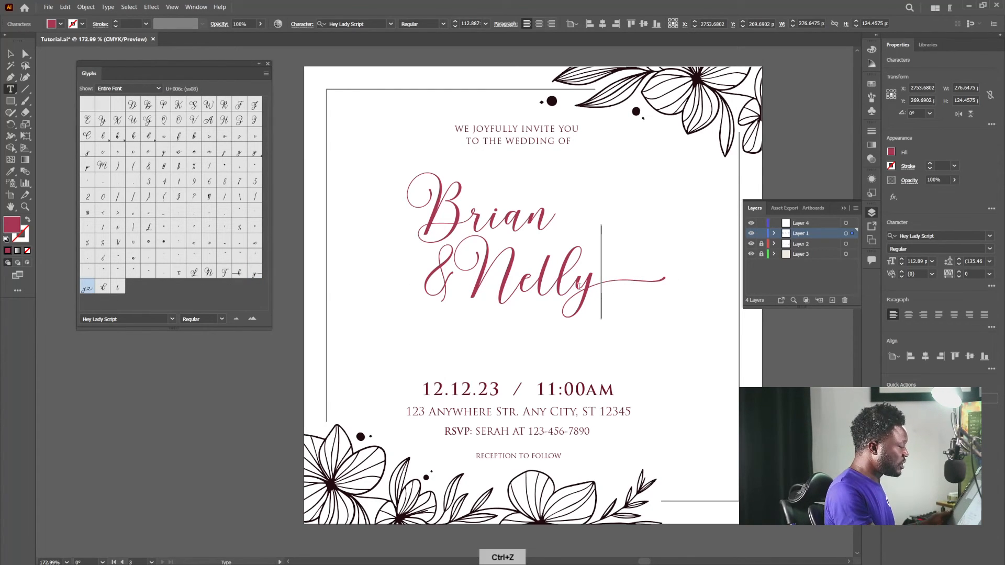
{"action": "left_click_drag", "start_coordinate": [576, 288], "coordinate": [616, 287]}
{"action": "double_click", "coordinate": [88, 289]}
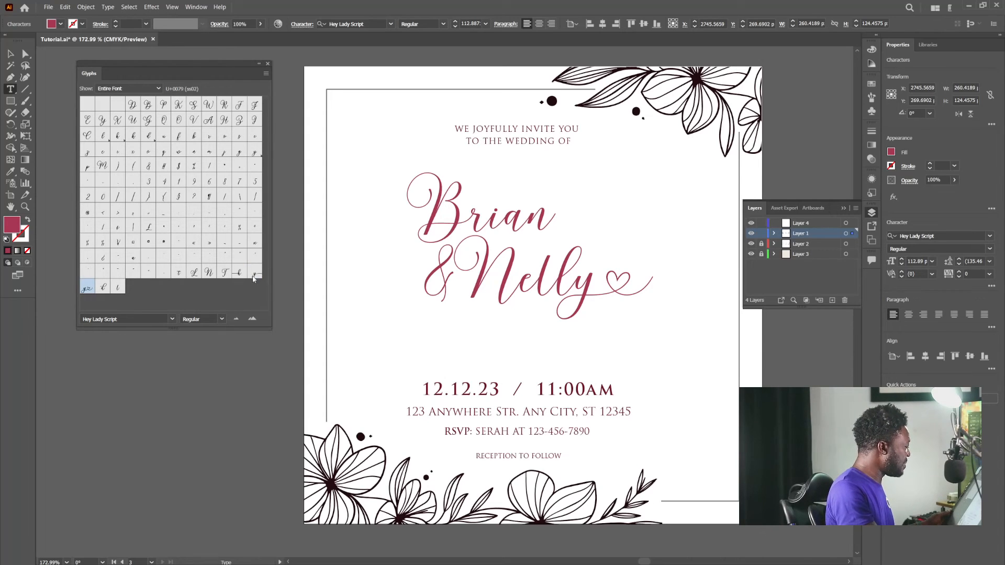
Switch the final y of the second name back to the long-stroke alternate and finish editing the text
{"action": "key", "text": "shift+Left"}
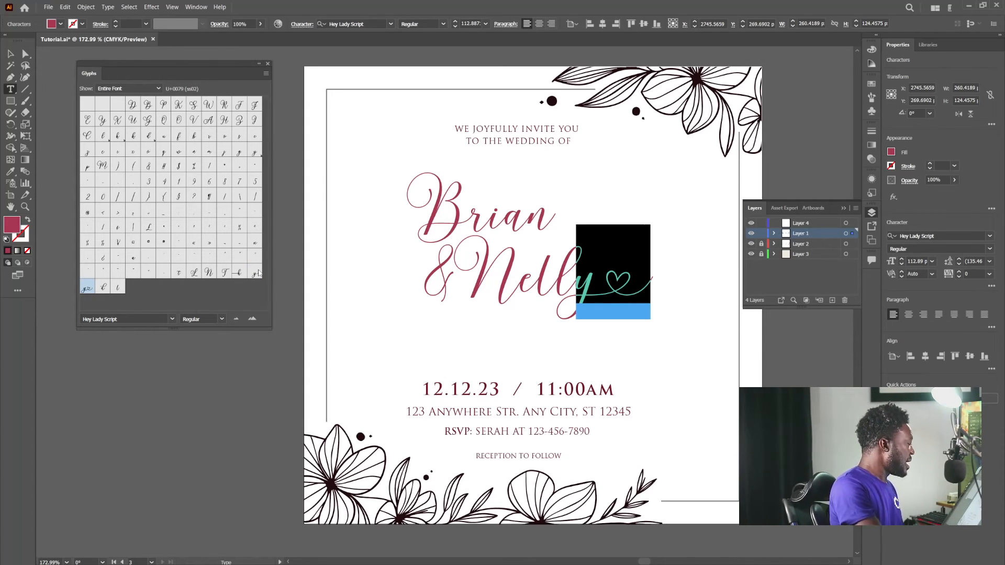
{"action": "double_click", "coordinate": [255, 273]}
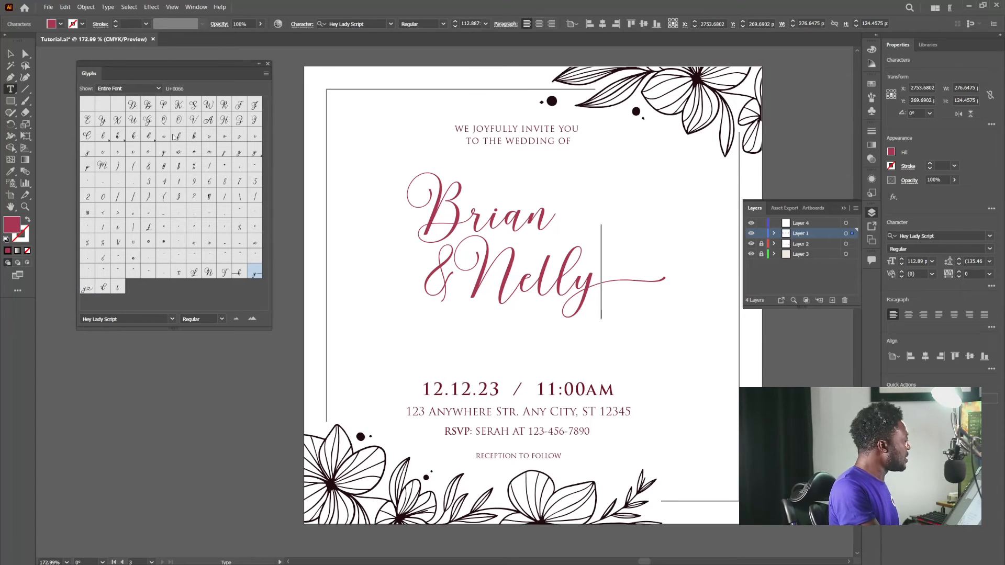
{"action": "key", "text": "Escape"}
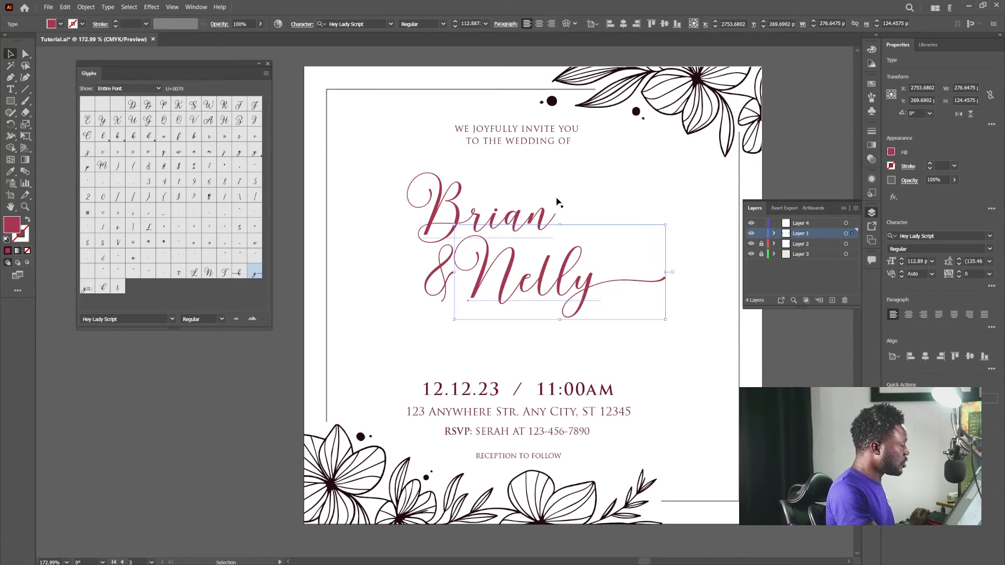
Scale both names and the ampersand up together to about 421 × 257 px and deselect them
{"action": "left_click", "coordinate": [430, 301]}
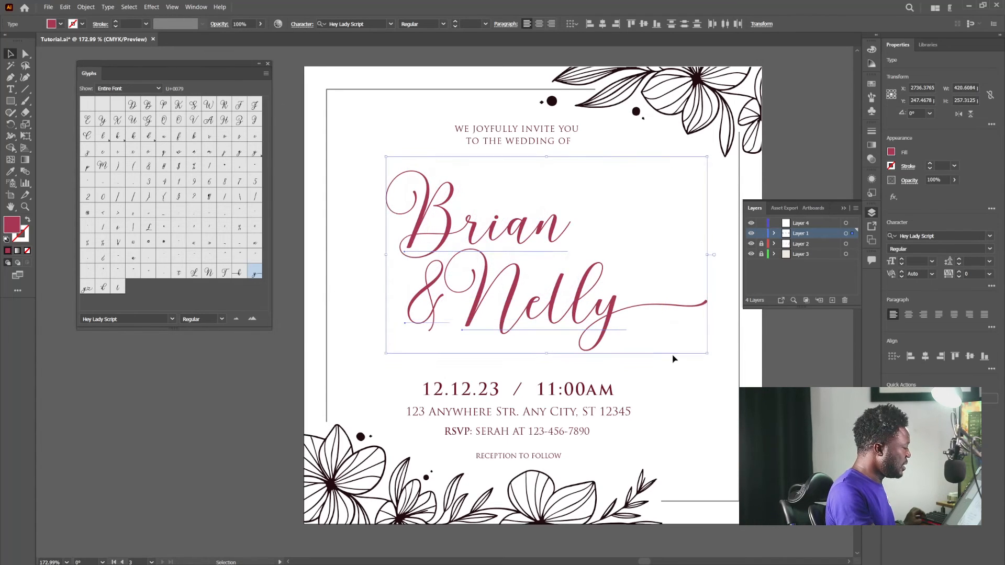
{"action": "left_click", "coordinate": [674, 356]}
Stack the second name lower beneath the first and replace the ampersand with a small "and" between the names
{"action": "left_click_drag", "start_coordinate": [577, 305], "coordinate": [530, 335]}
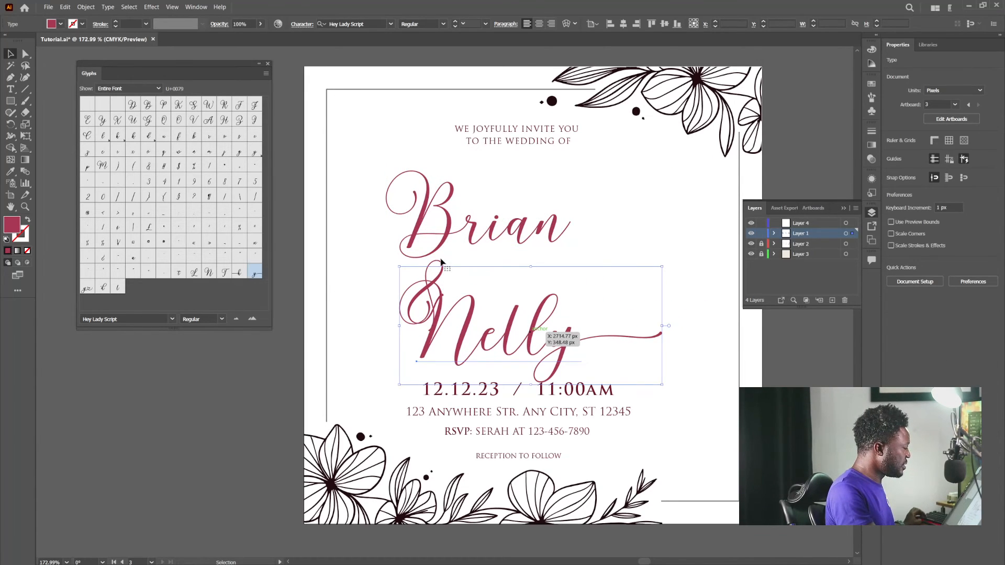
{"action": "type", "text": "and"}
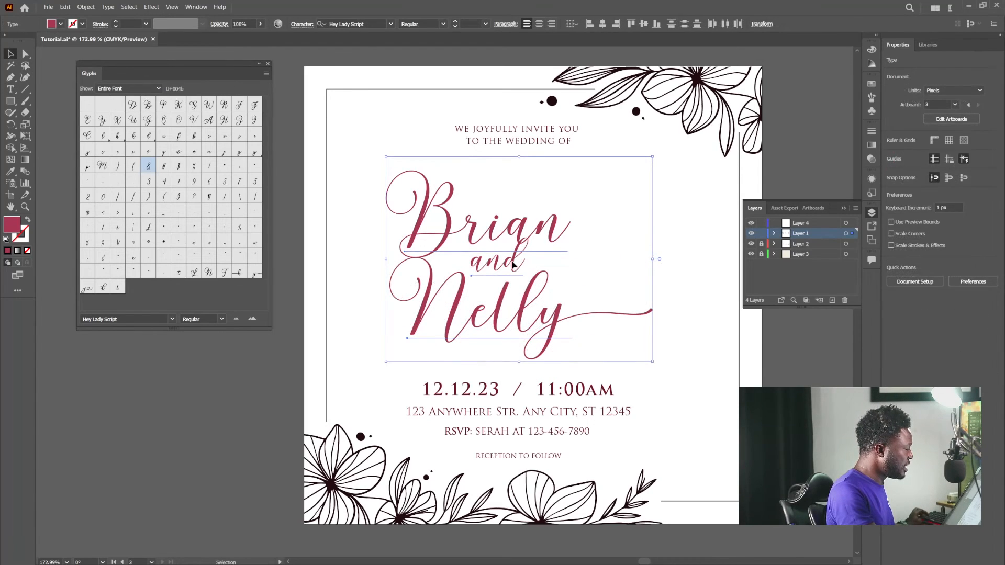
Shift the names and "and" slightly right and shear them vertically with Free Transform so the lines slope upward to the right
{"action": "left_click_drag", "start_coordinate": [512, 265], "coordinate": [543, 260]}
{"action": "key", "text": "e"}
{"action": "left_click_drag", "start_coordinate": [684, 255], "coordinate": [684, 226]}
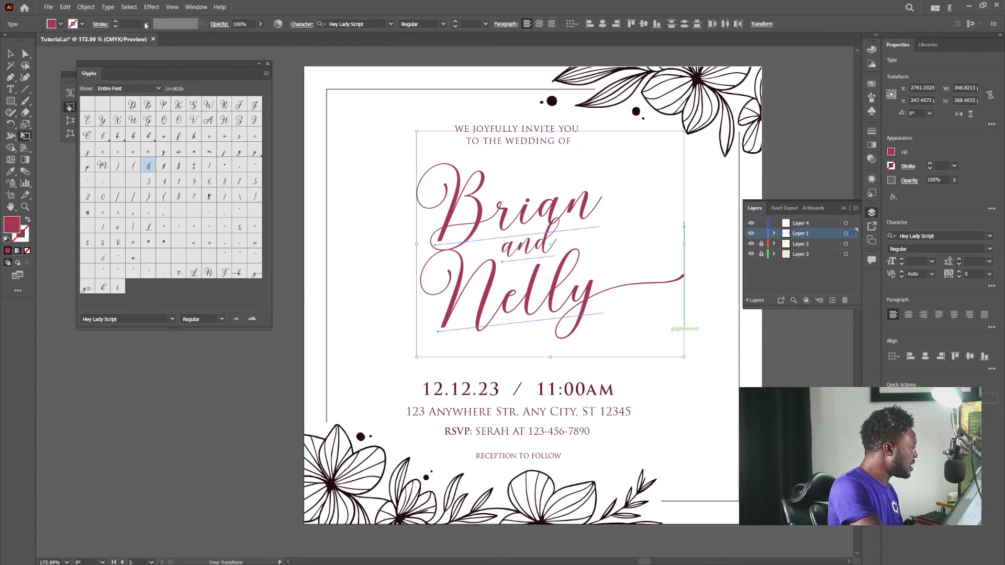
{"action": "left_click", "coordinate": [11, 54]}
{"action": "left_click", "coordinate": [359, 240]}
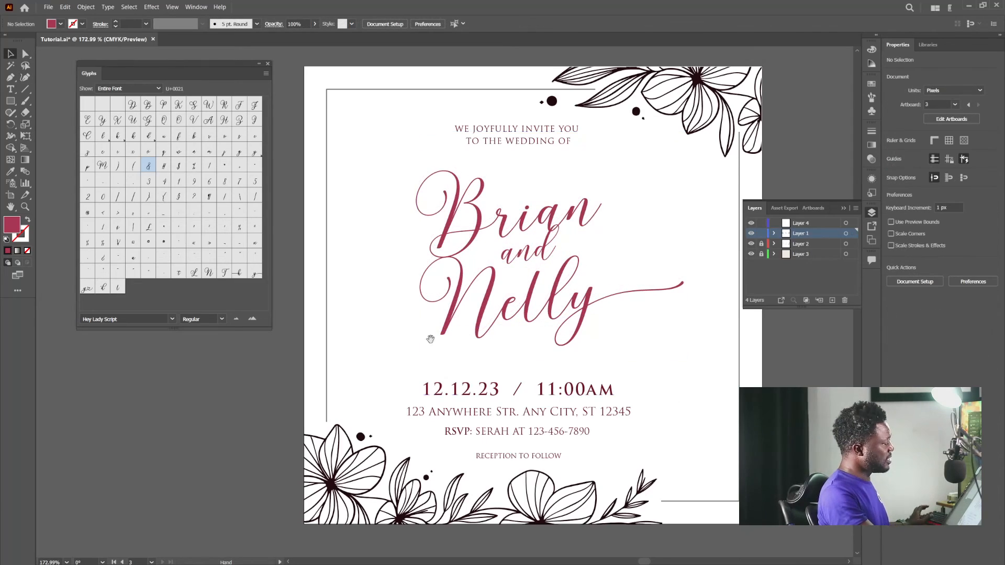